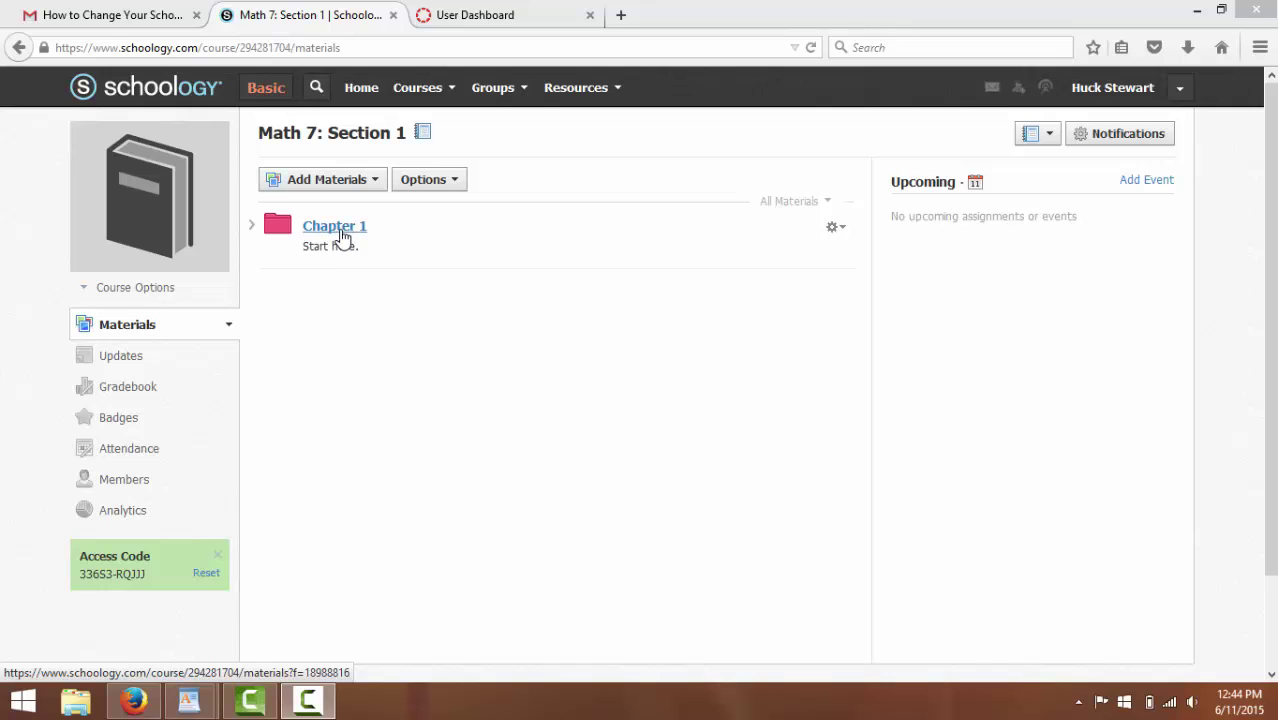
# Step: Open the Chapter 1 folder of Math 7: Section 1 and show the Add Materials list
pyautogui.click(343, 232)
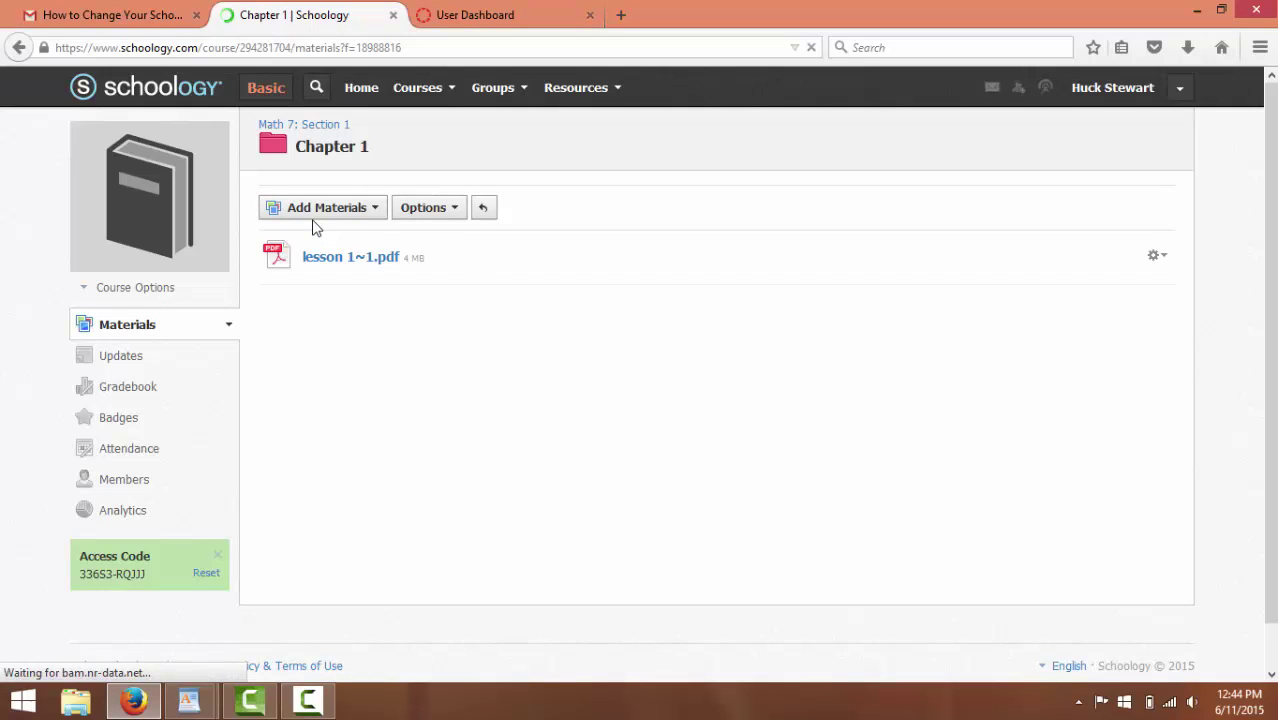
pyautogui.click(374, 212)
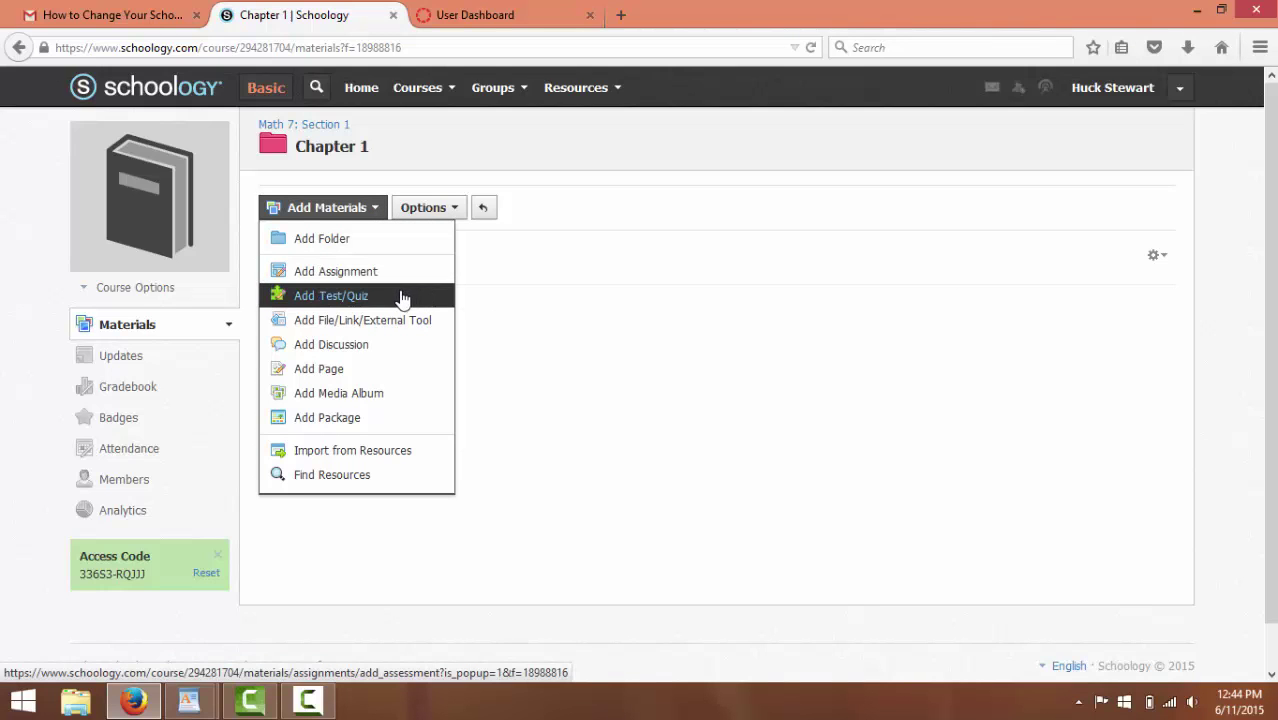
# Step: Add a new Test/Quiz named 'Chapter 1.1 Quiz' worth 5 points instead of 100
pyautogui.click(322, 296)
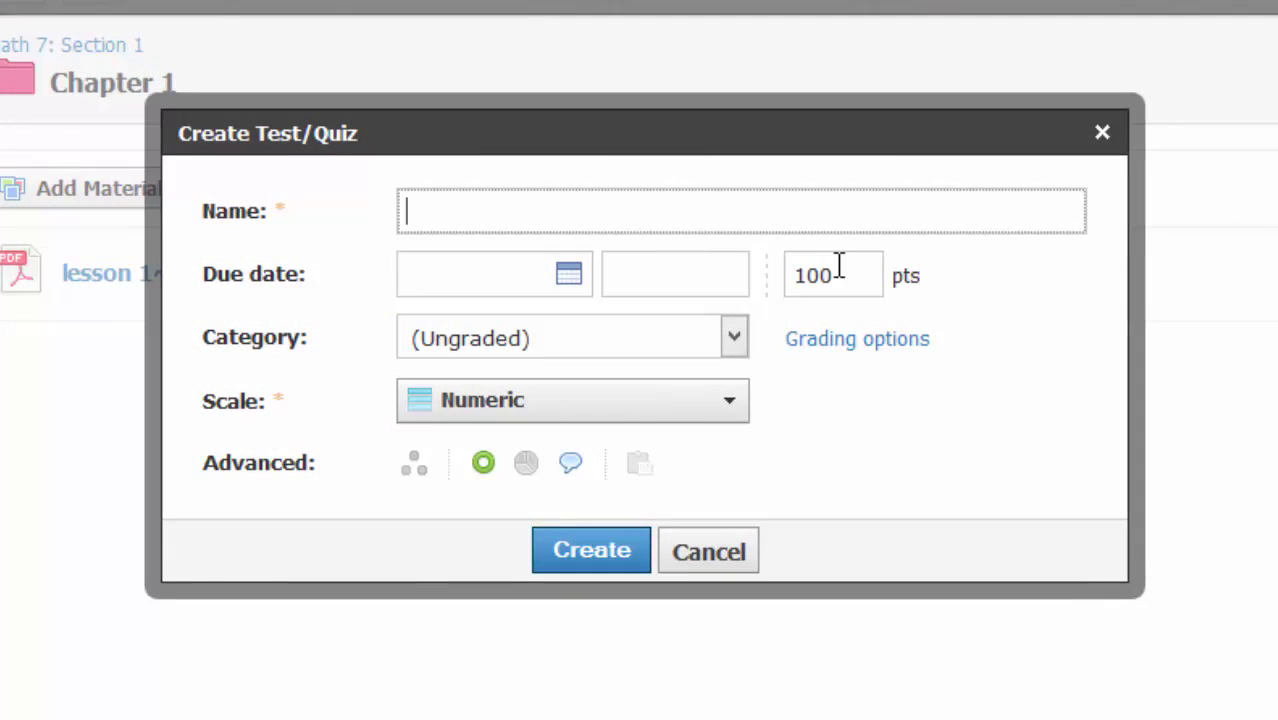
pyautogui.moveTo(846, 270); pyautogui.dragTo(779, 274)
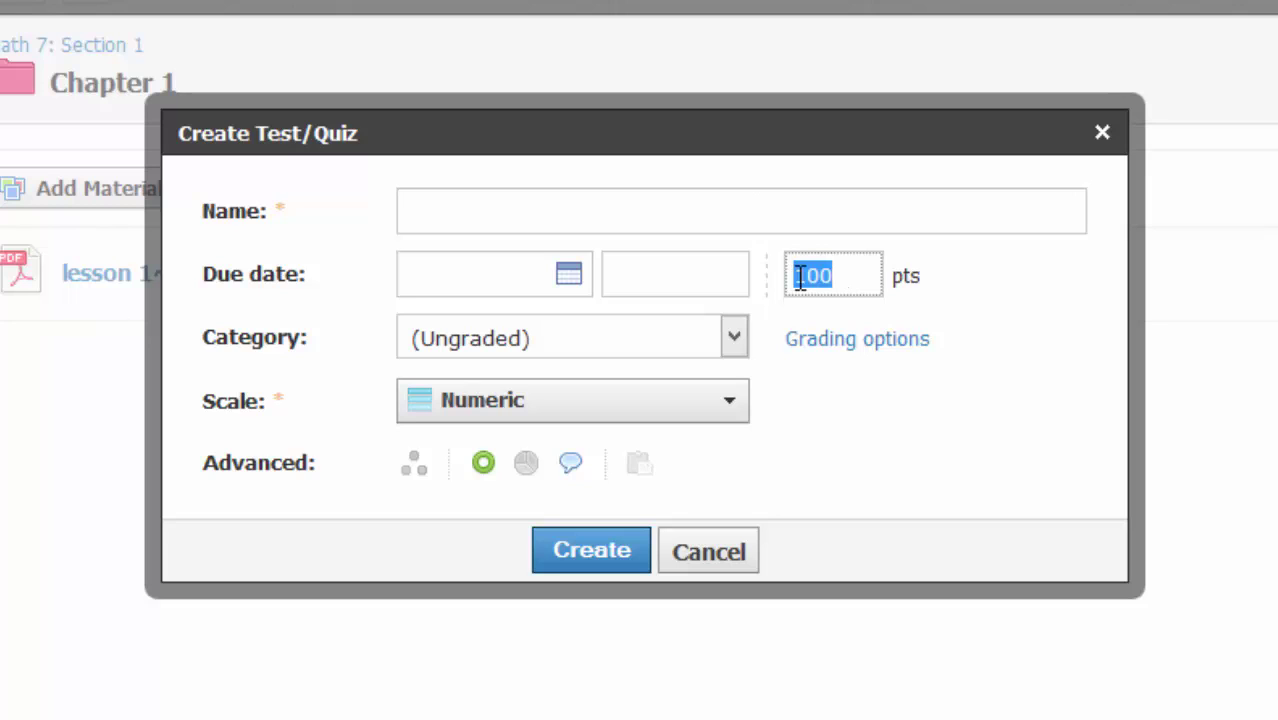
pyautogui.write('5')
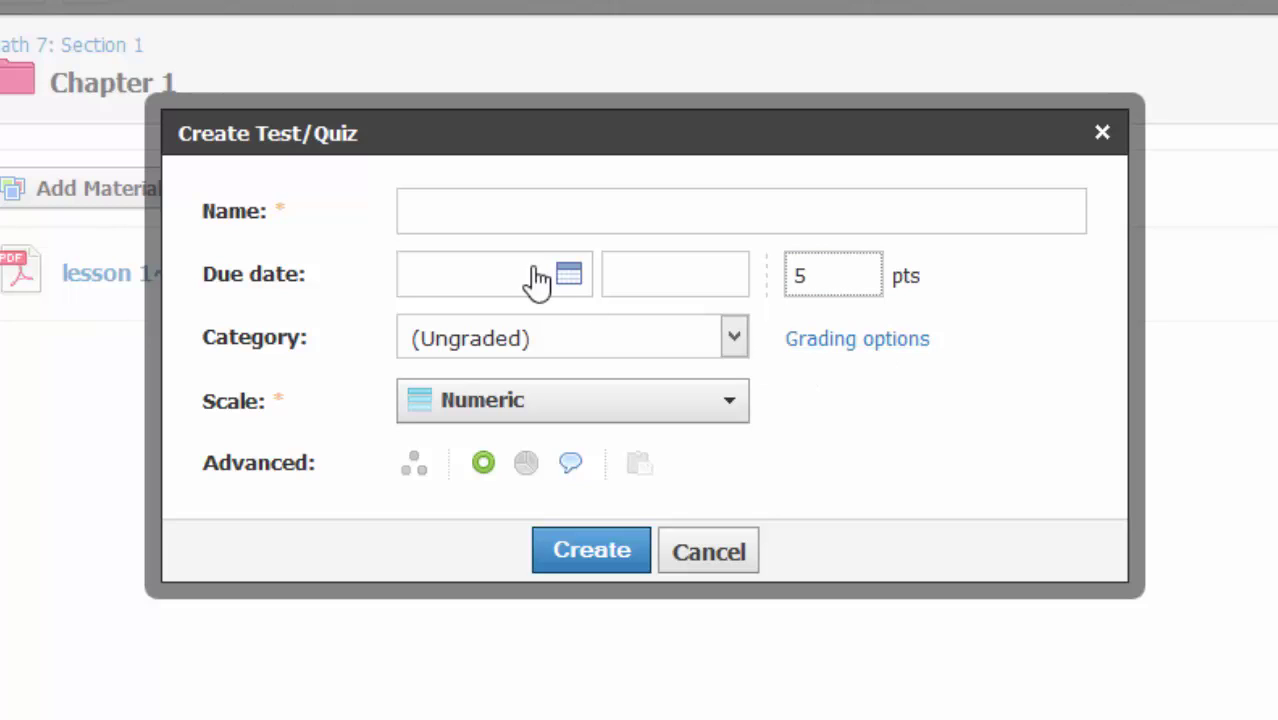
pyautogui.click(510, 204)
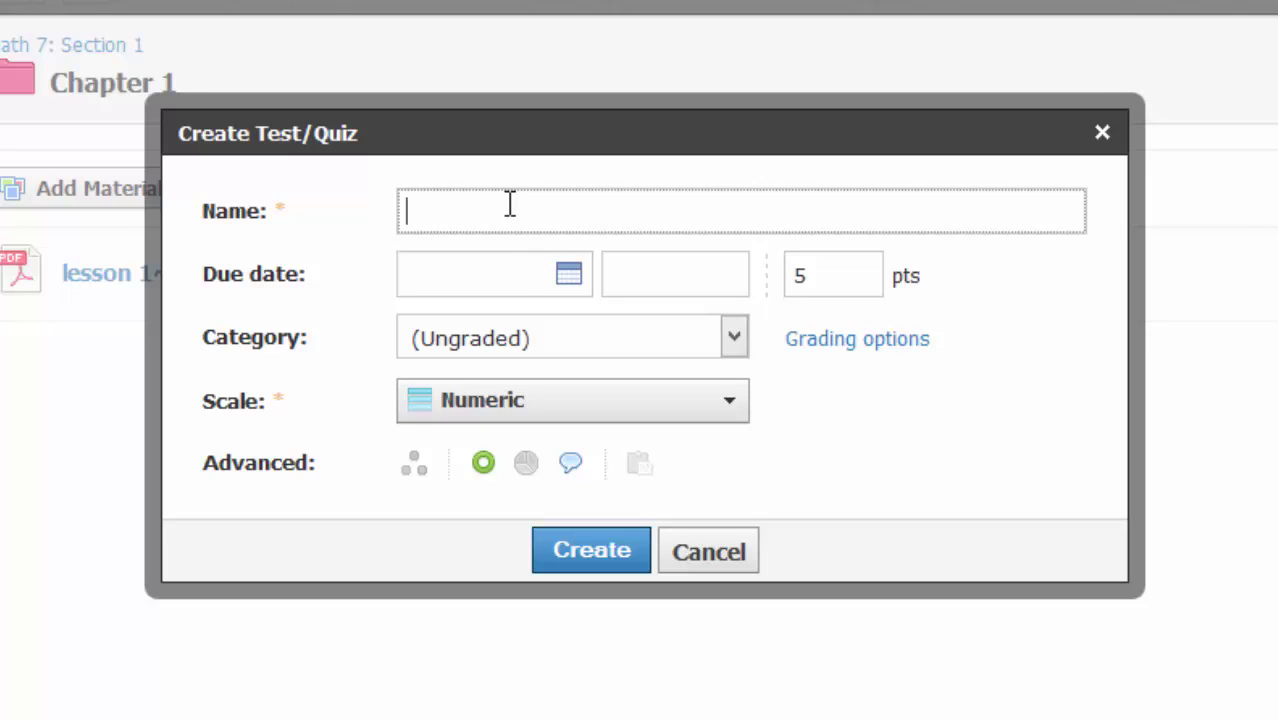
pyautogui.write('Chapter')
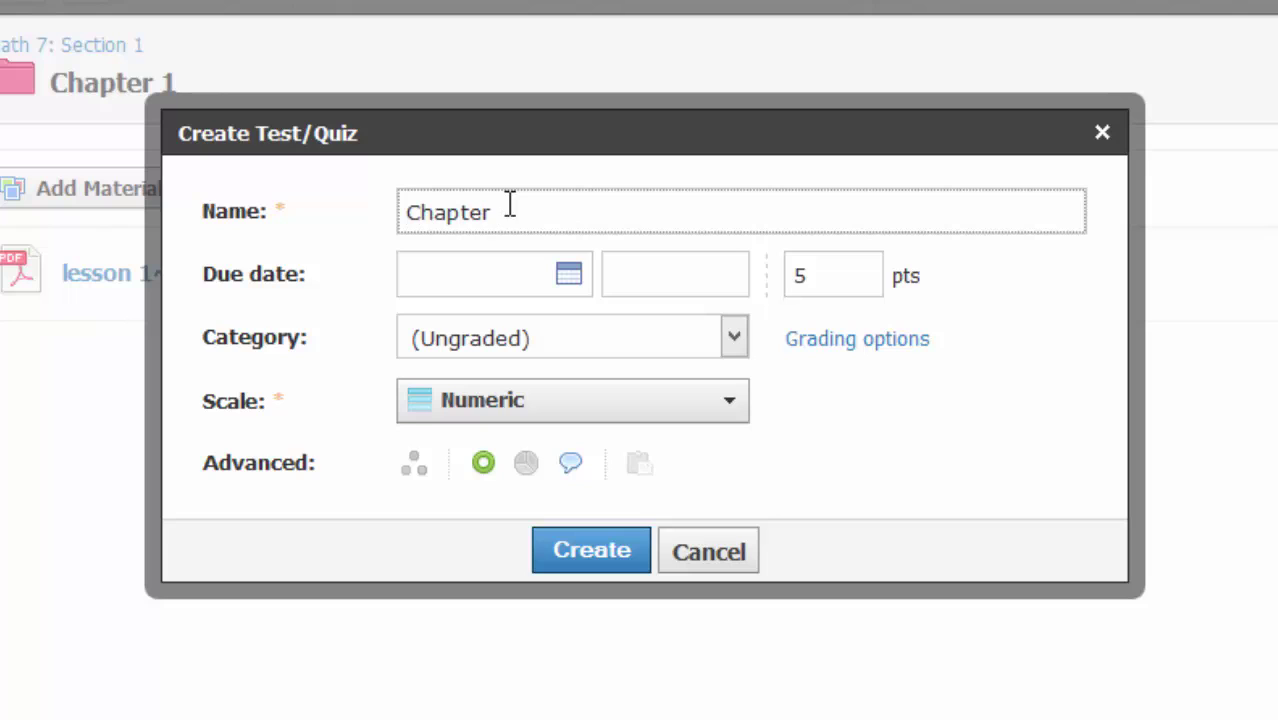
pyautogui.write(' 1.1 Quiz')
pyautogui.moveTo(599, 207); pyautogui.dragTo(393, 210)
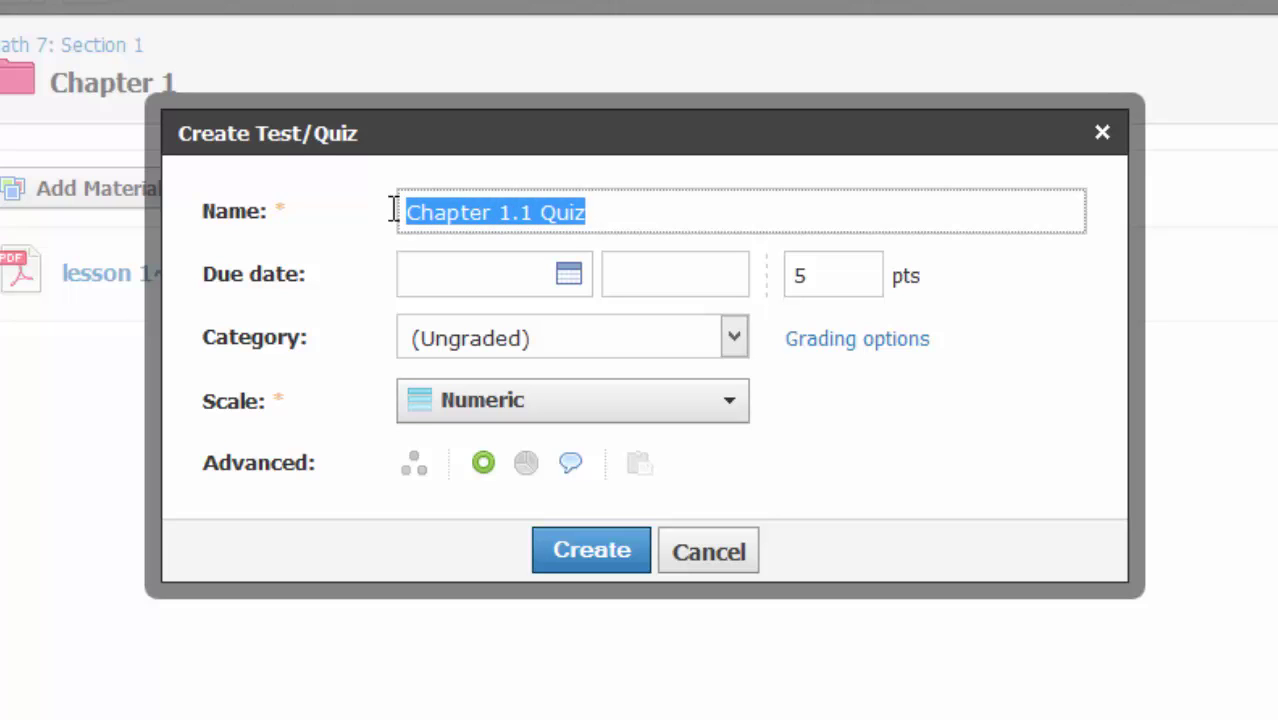
# Step: Close the due-date calendar without choosing a date, then show the Category dropdown choices
pyautogui.click(569, 276)
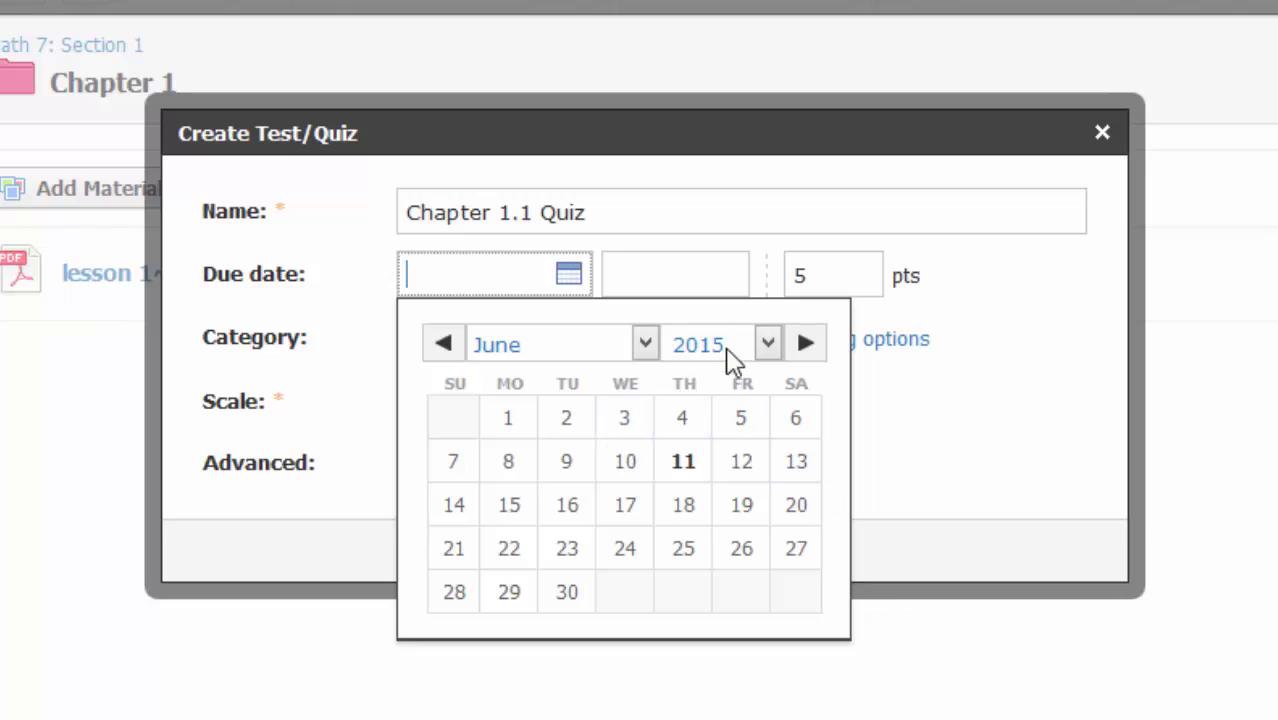
pyautogui.click(1046, 335)
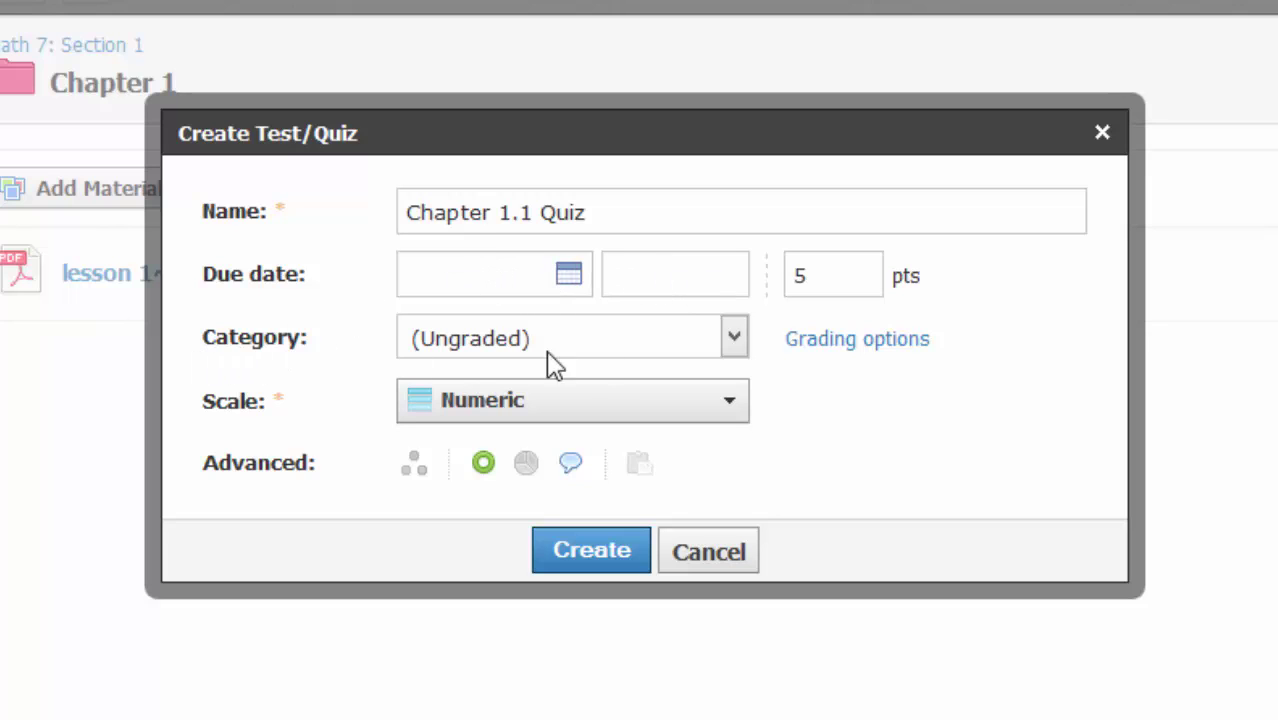
pyautogui.click(734, 338)
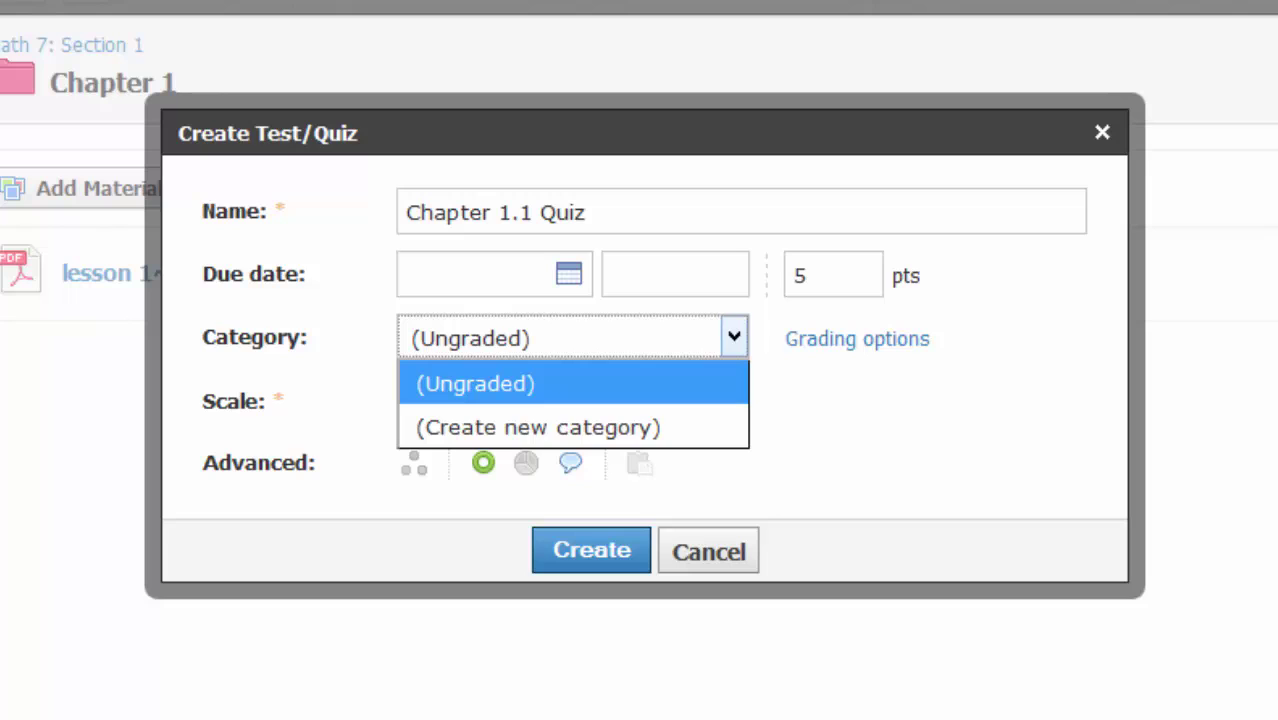
# Step: Create a new grading category 'Quizzes' and keep the grading scale at Numeric
pyautogui.click(516, 391)
pyautogui.click(536, 344)
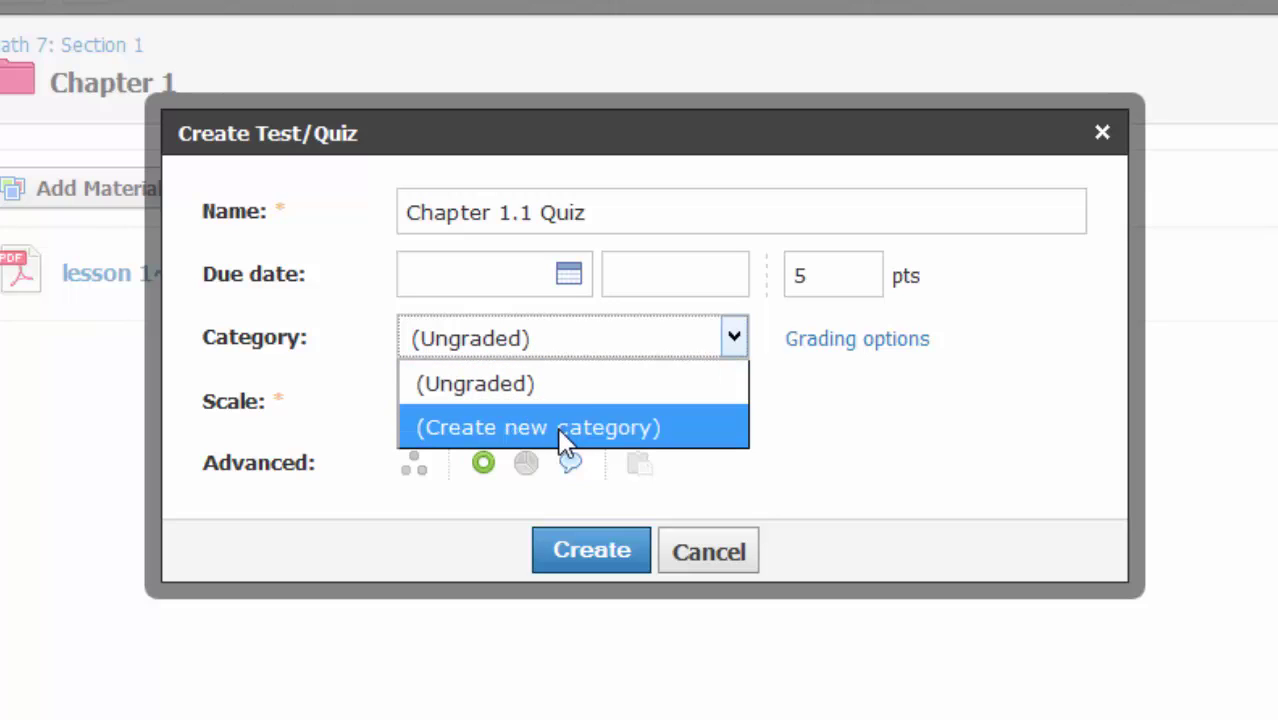
pyautogui.press('Escape')
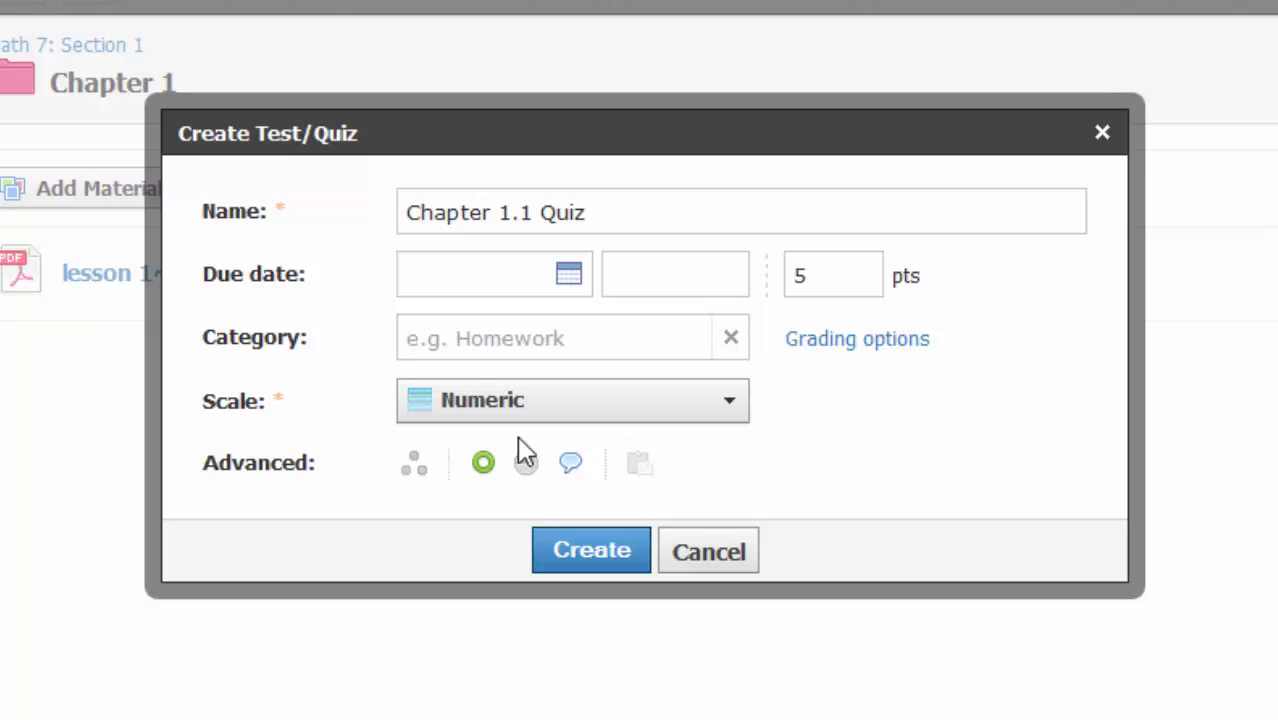
pyautogui.click(614, 337)
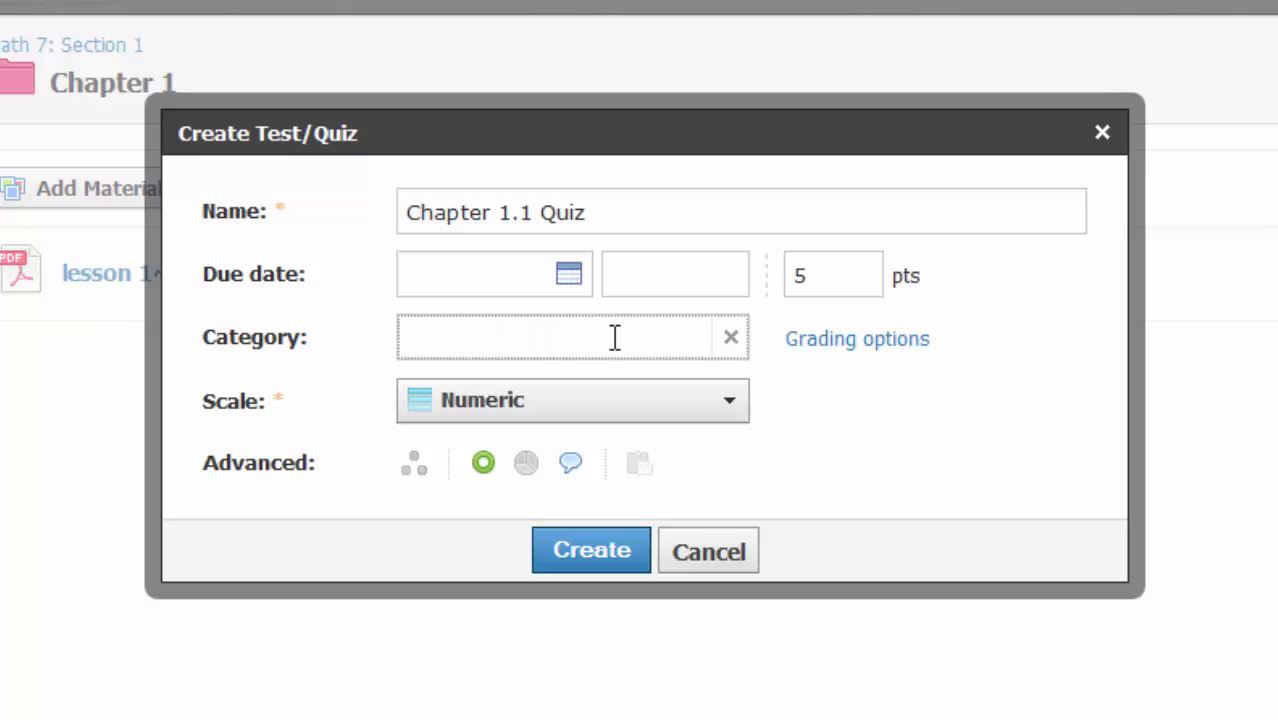
pyautogui.write('Quizzes')
pyautogui.click(812, 340)
pyautogui.click(705, 450)
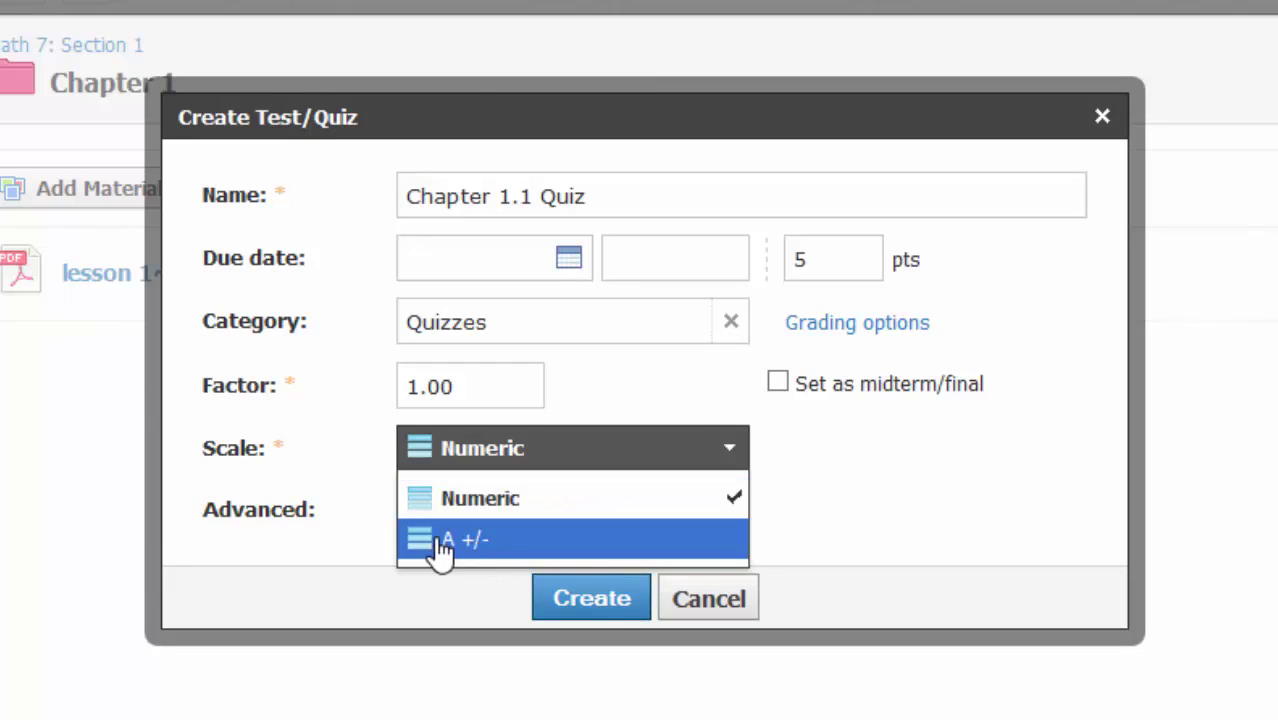
pyautogui.click(545, 447)
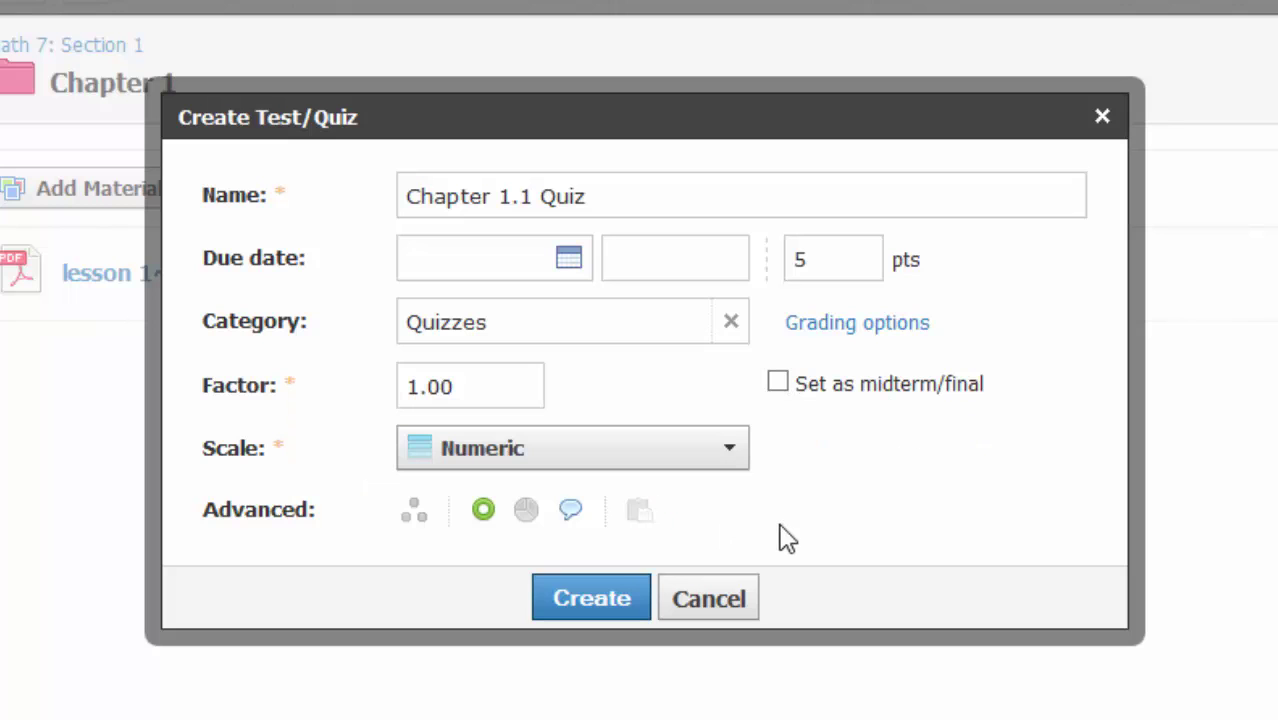
# Step: Create the Chapter 1.1 Quiz from the Create Test/Quiz form
pyautogui.click(608, 603)
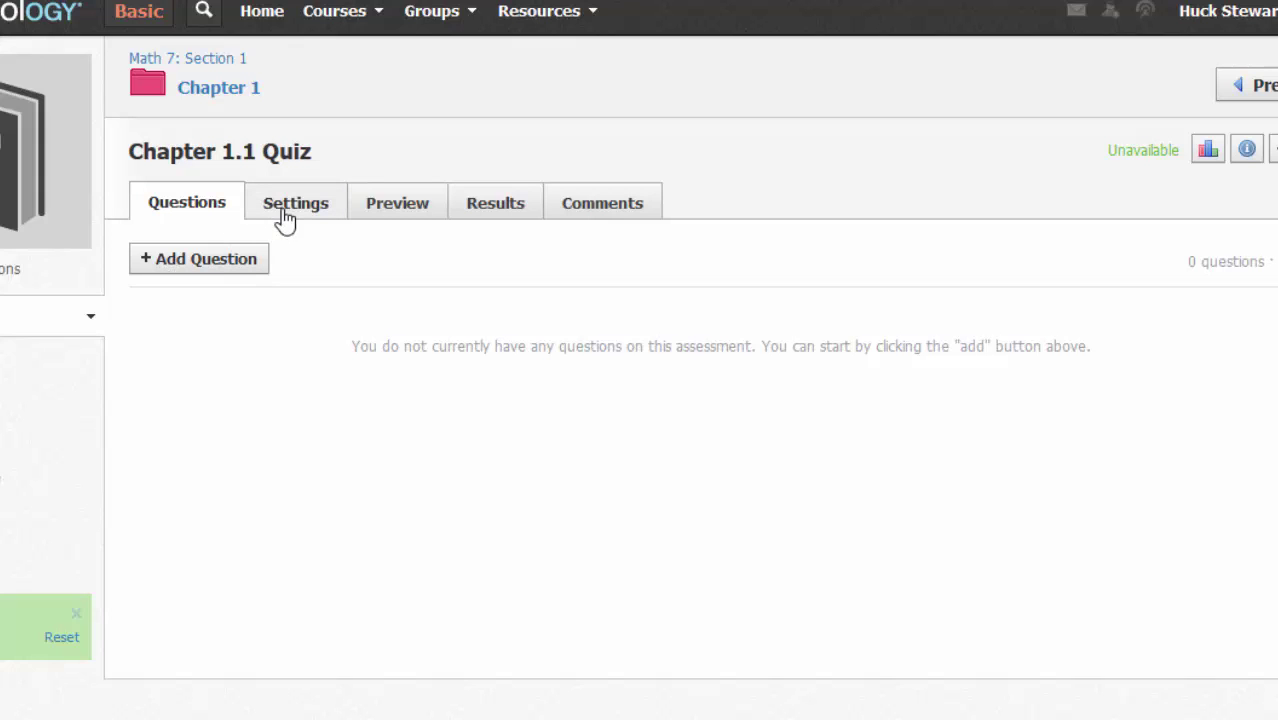
# Step: Scroll over the Chapter 1.1 Quiz page, which has 0 questions
pyautogui.scroll(-1, 485, 354)
pyautogui.scroll(1, 476, 365)
# Step: On the quiz's Settings tab, set Availability to Available now
pyautogui.click(300, 205)
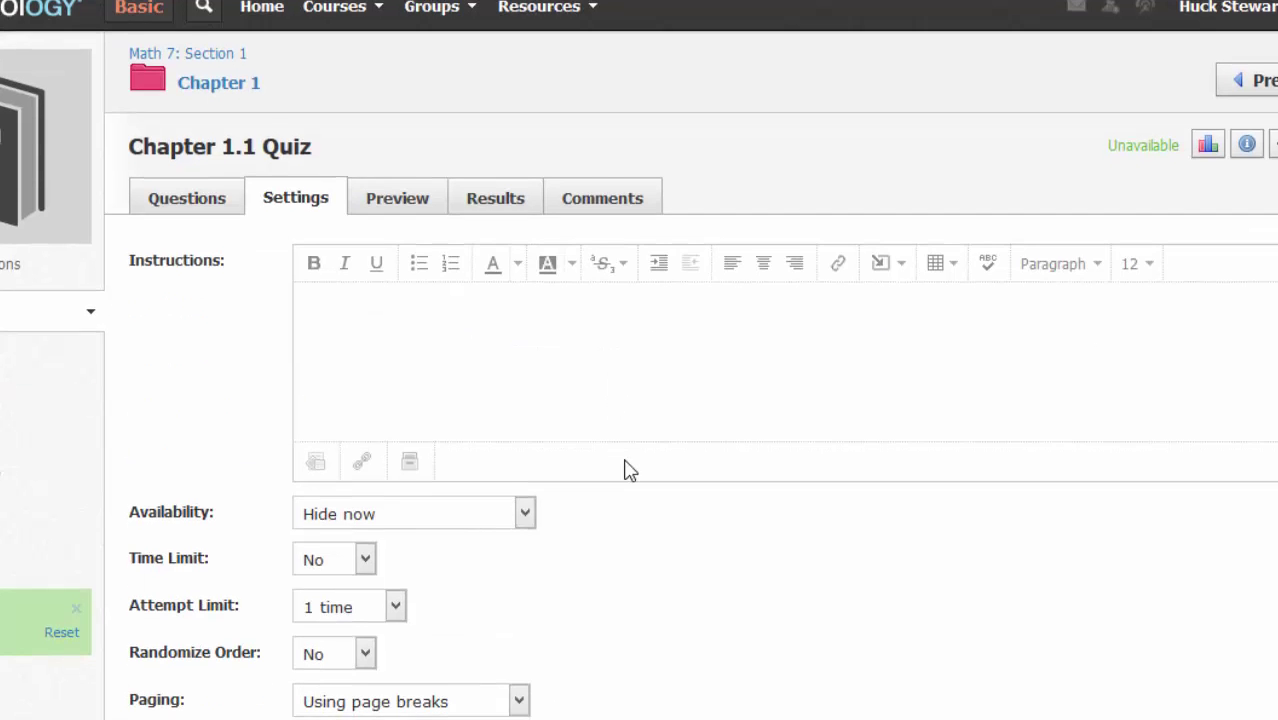
pyautogui.scroll(-2, 623, 468)
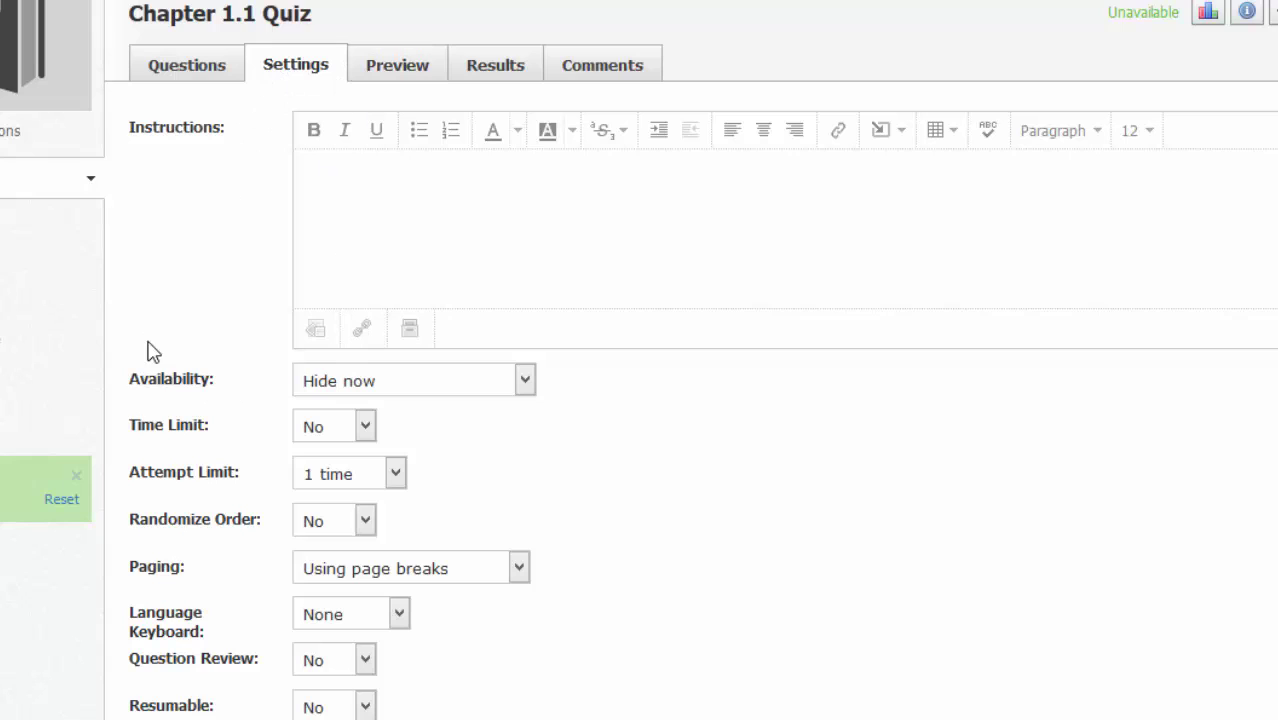
pyautogui.click(525, 382)
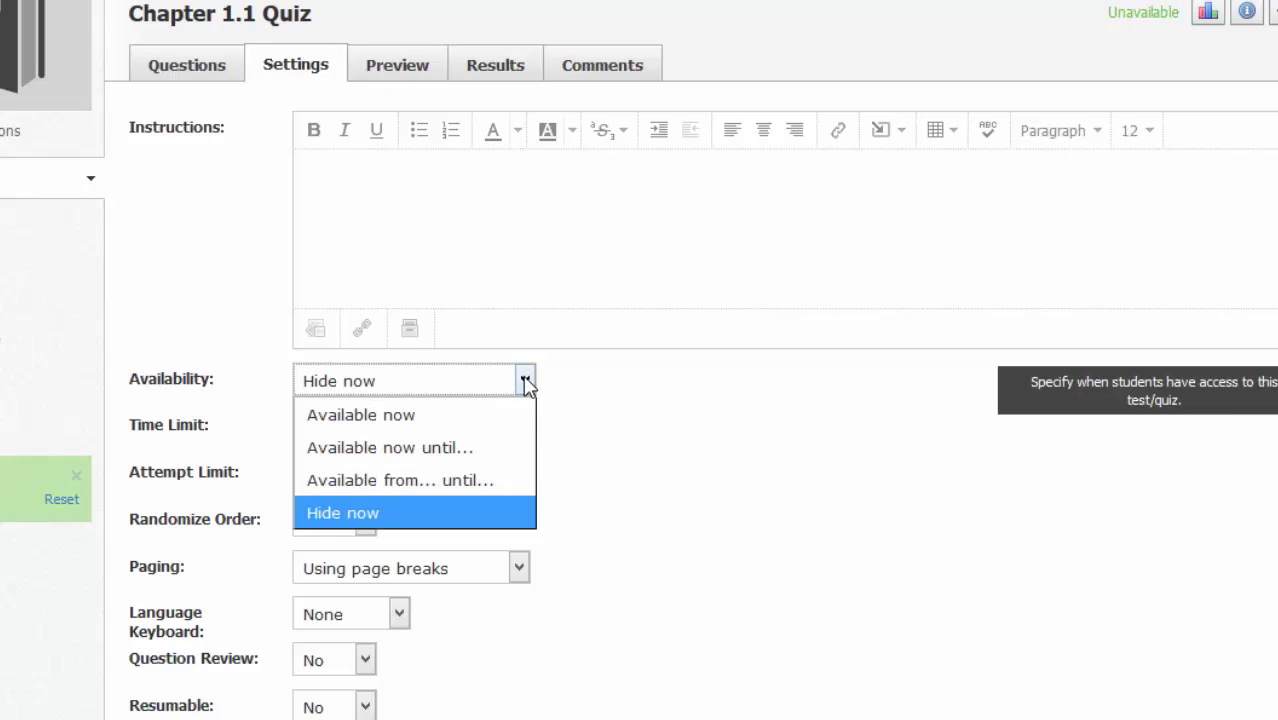
pyautogui.click(455, 414)
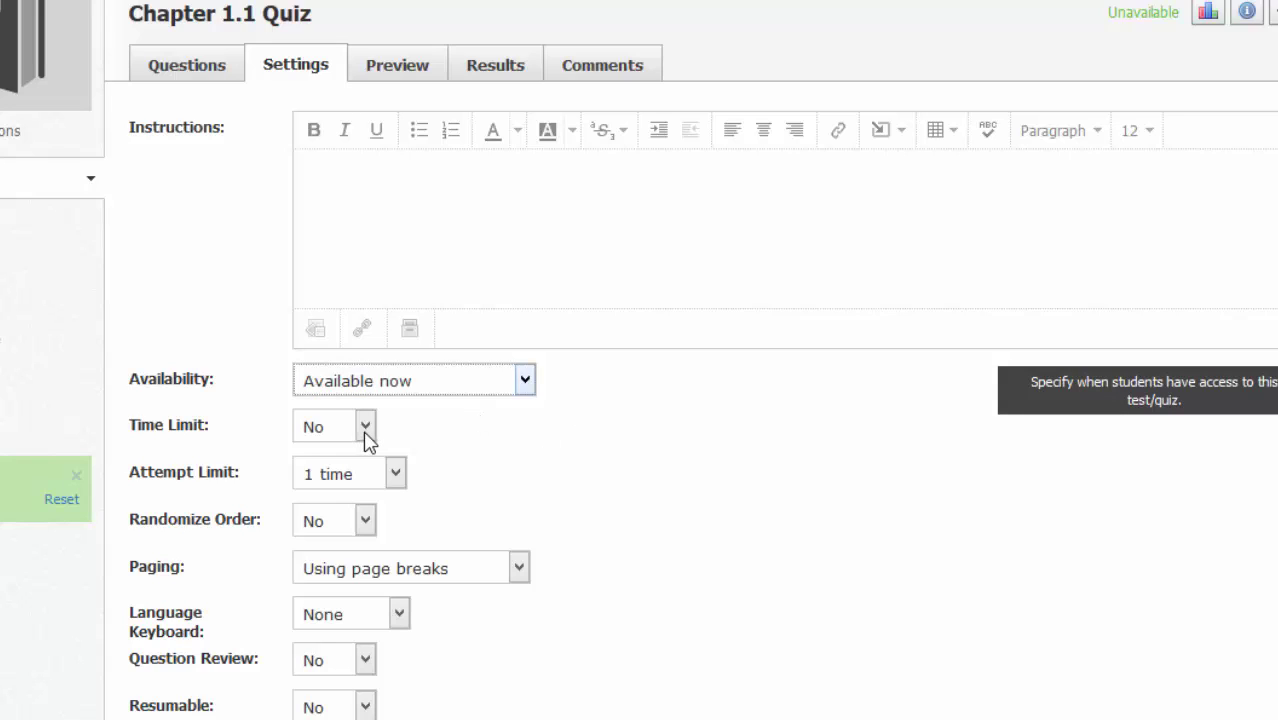
pyautogui.scroll(-1, 562, 465)
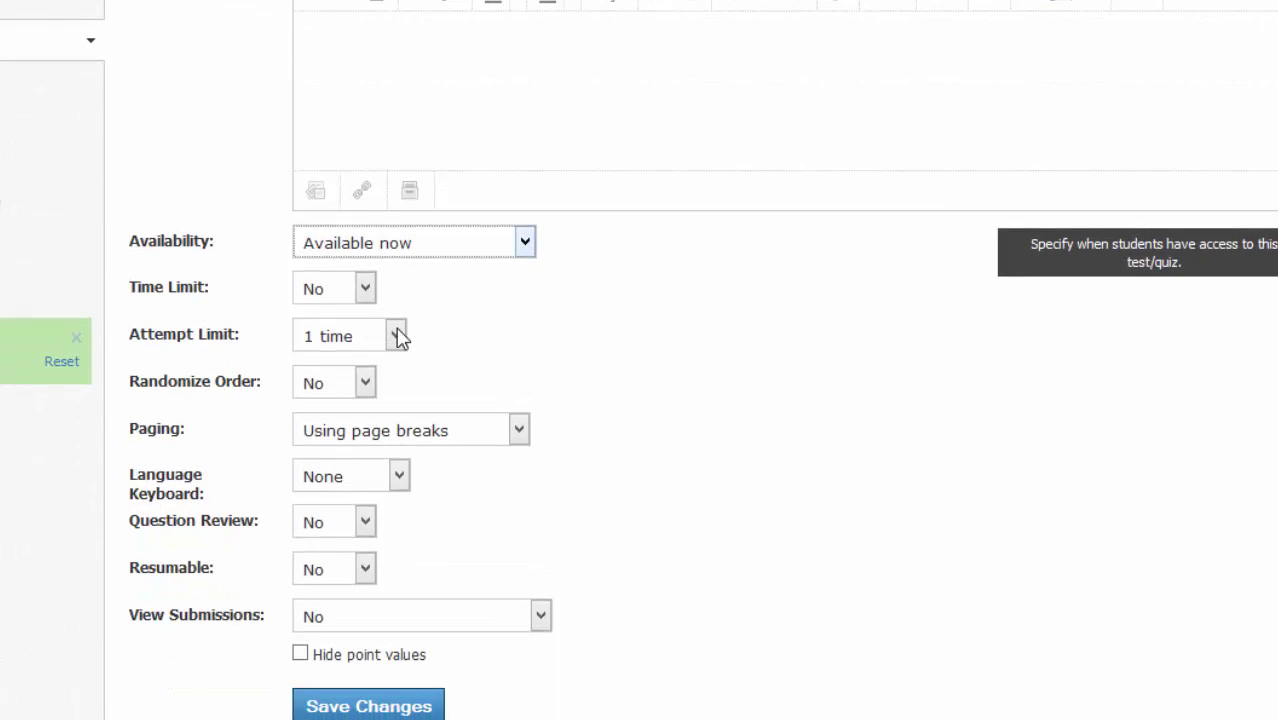
pyautogui.click(397, 336)
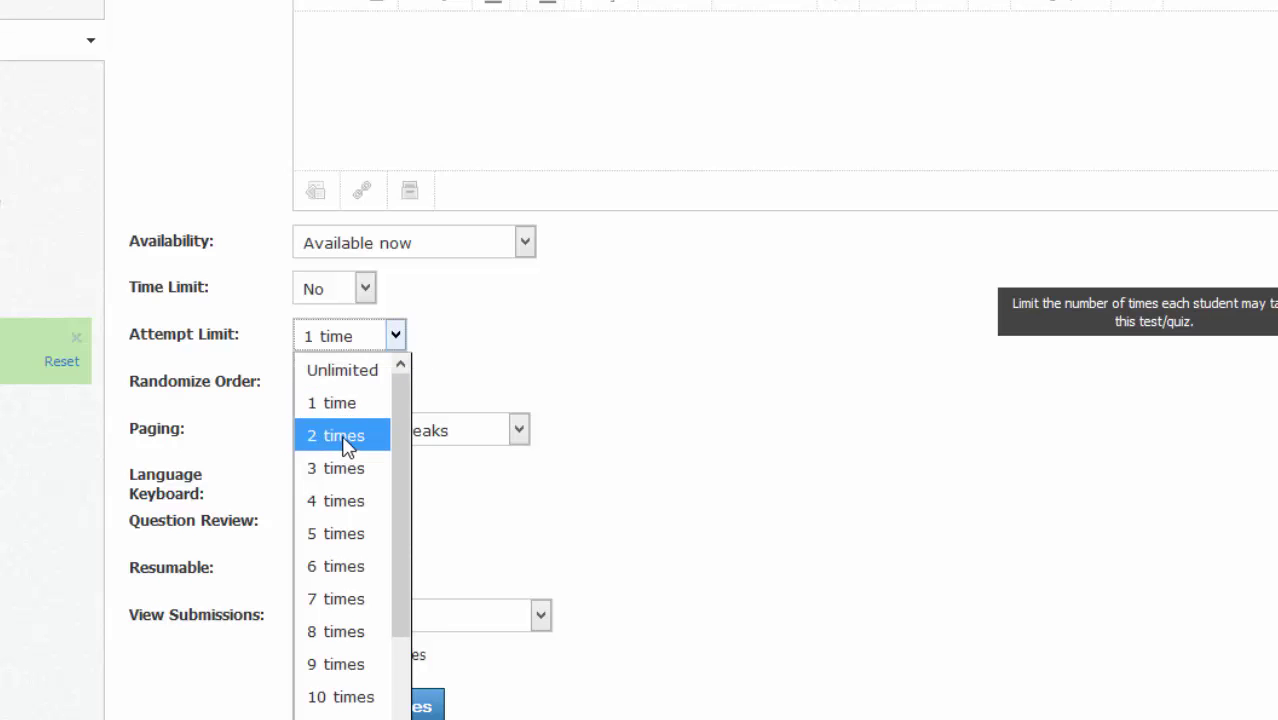
pyautogui.click(446, 343)
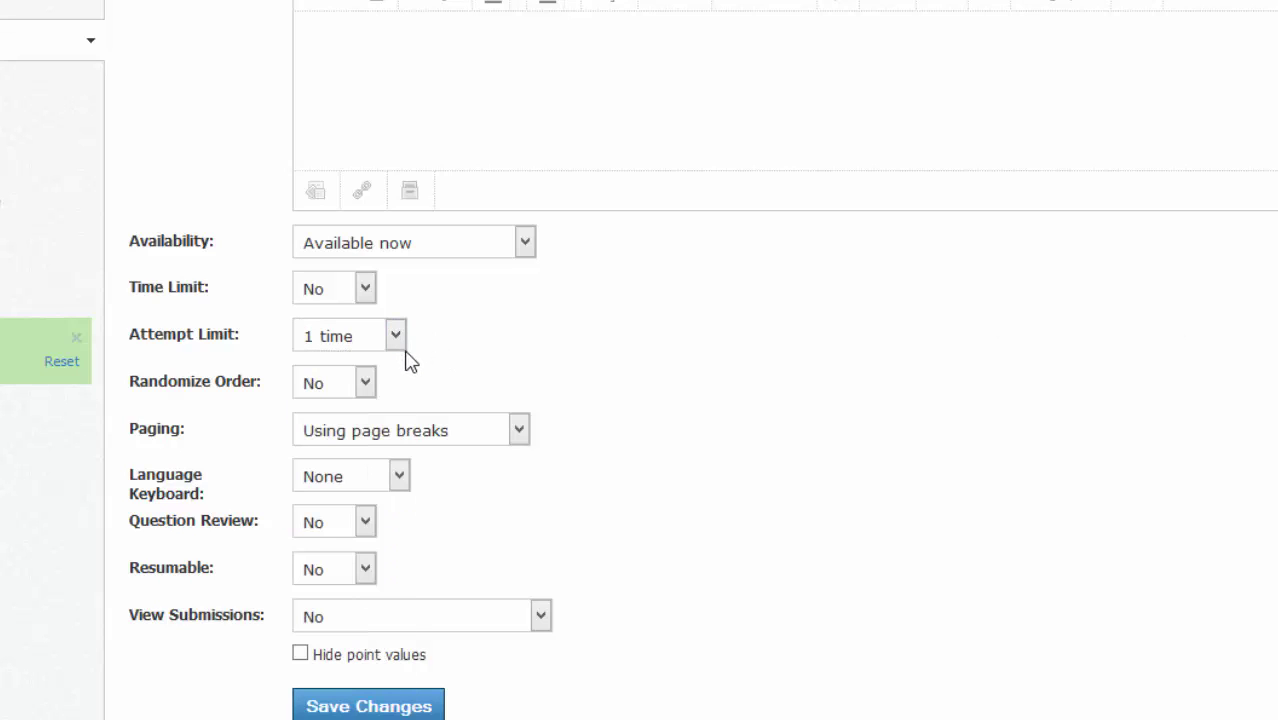
pyautogui.click(366, 383)
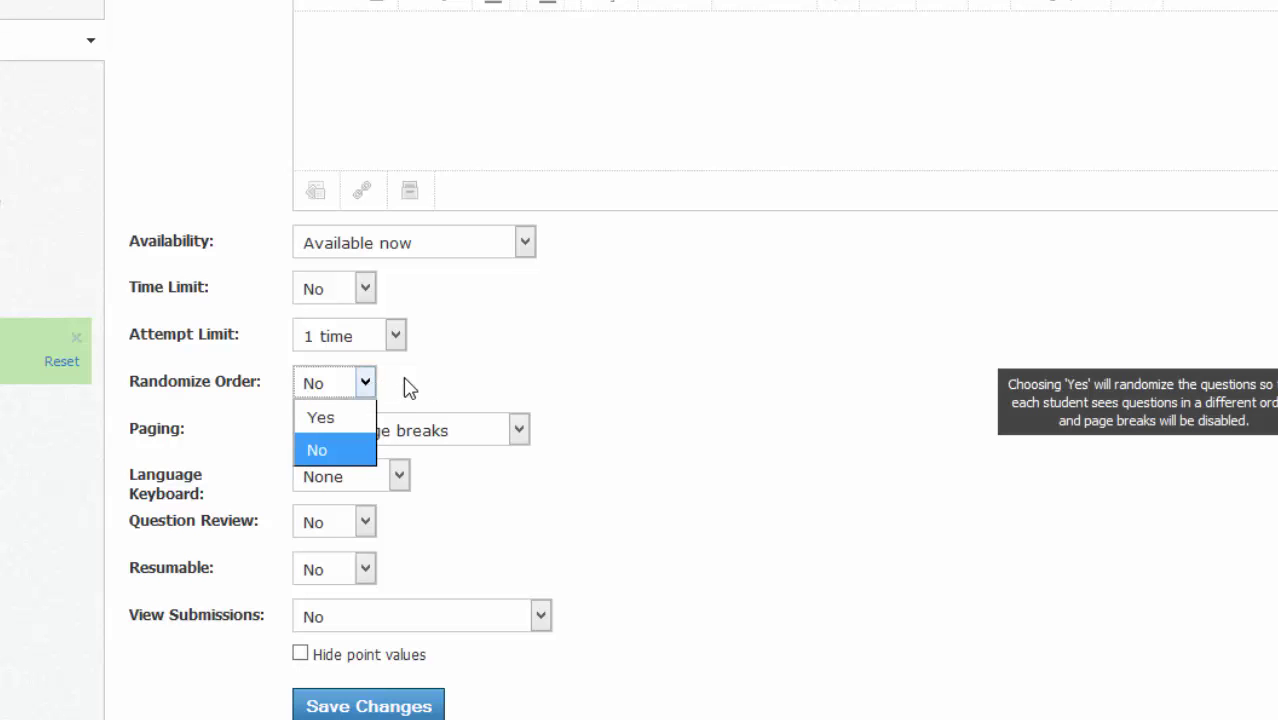
pyautogui.click(450, 383)
pyautogui.scroll(-2, 527, 300)
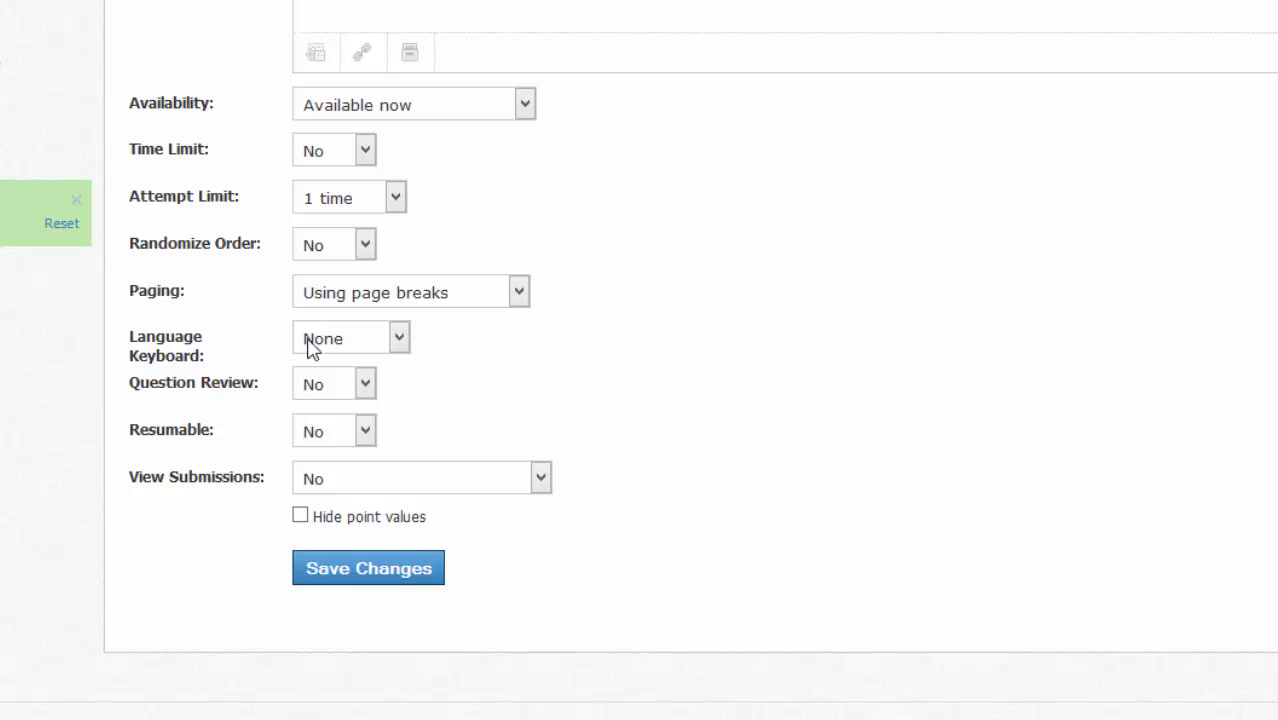
# Step: Keep Language Keyboard at None and set Question Review to Yes
pyautogui.click(400, 338)
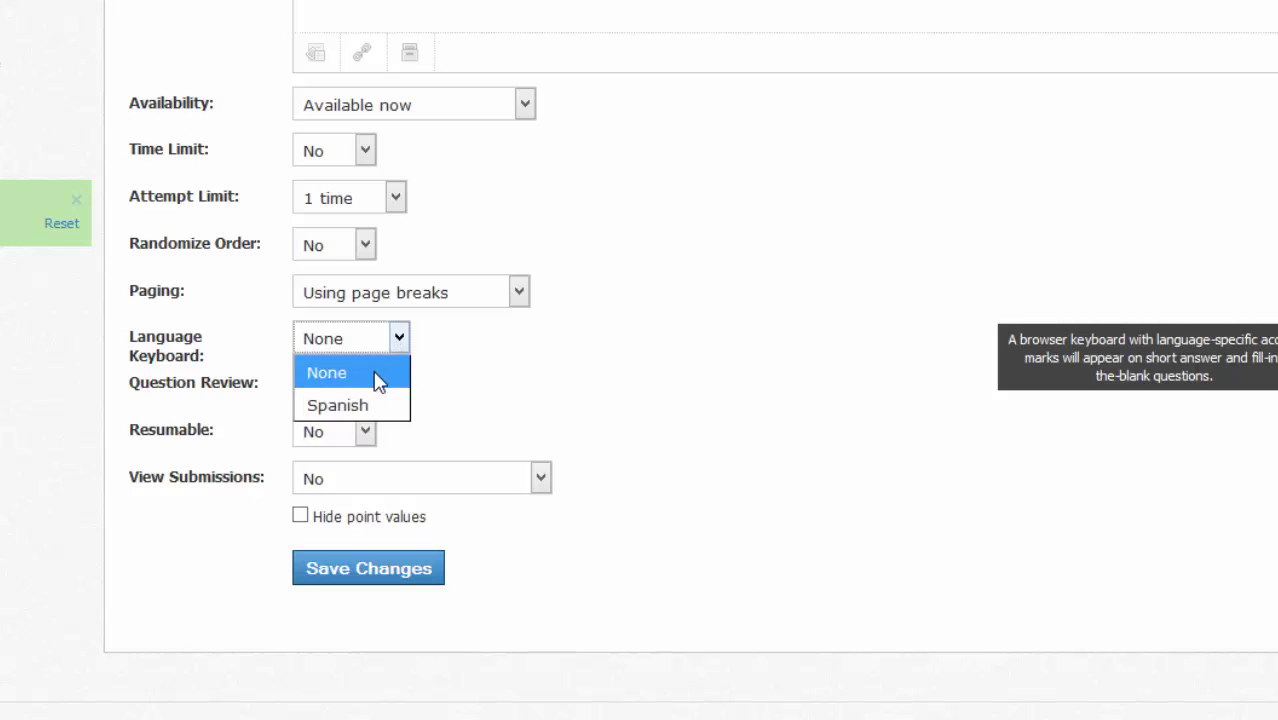
pyautogui.click(377, 374)
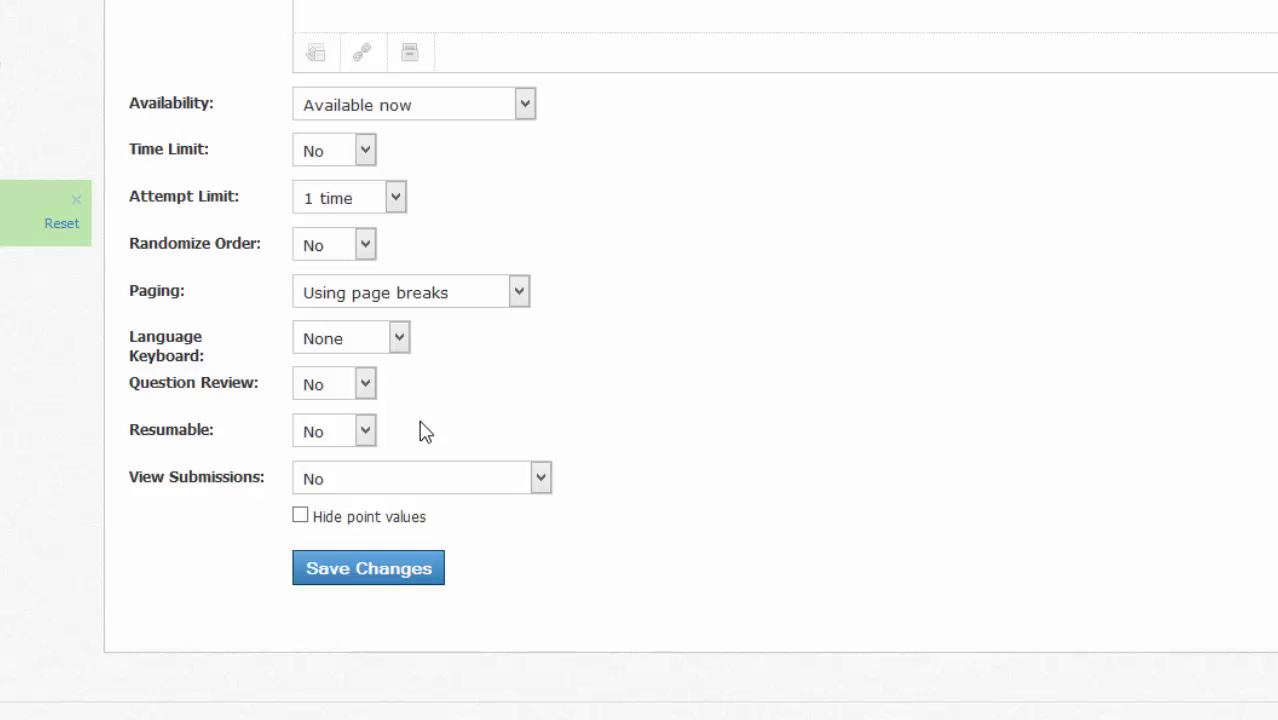
pyautogui.click(366, 384)
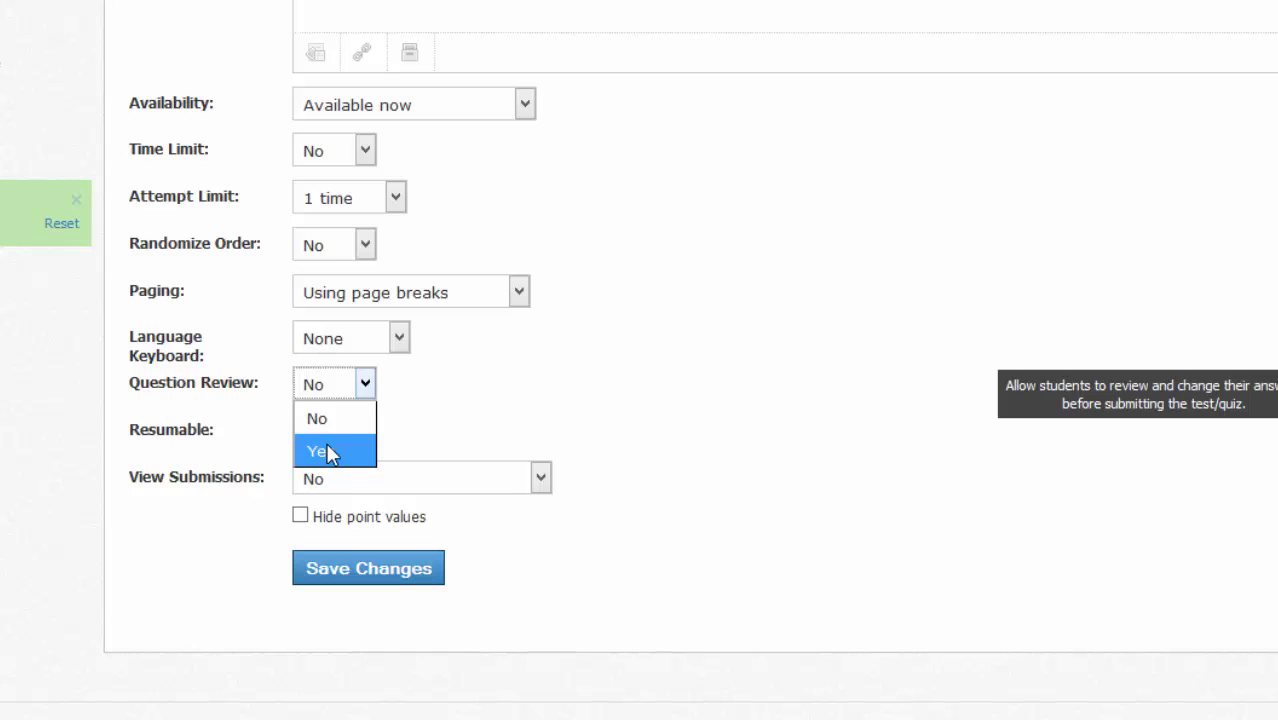
pyautogui.click(330, 453)
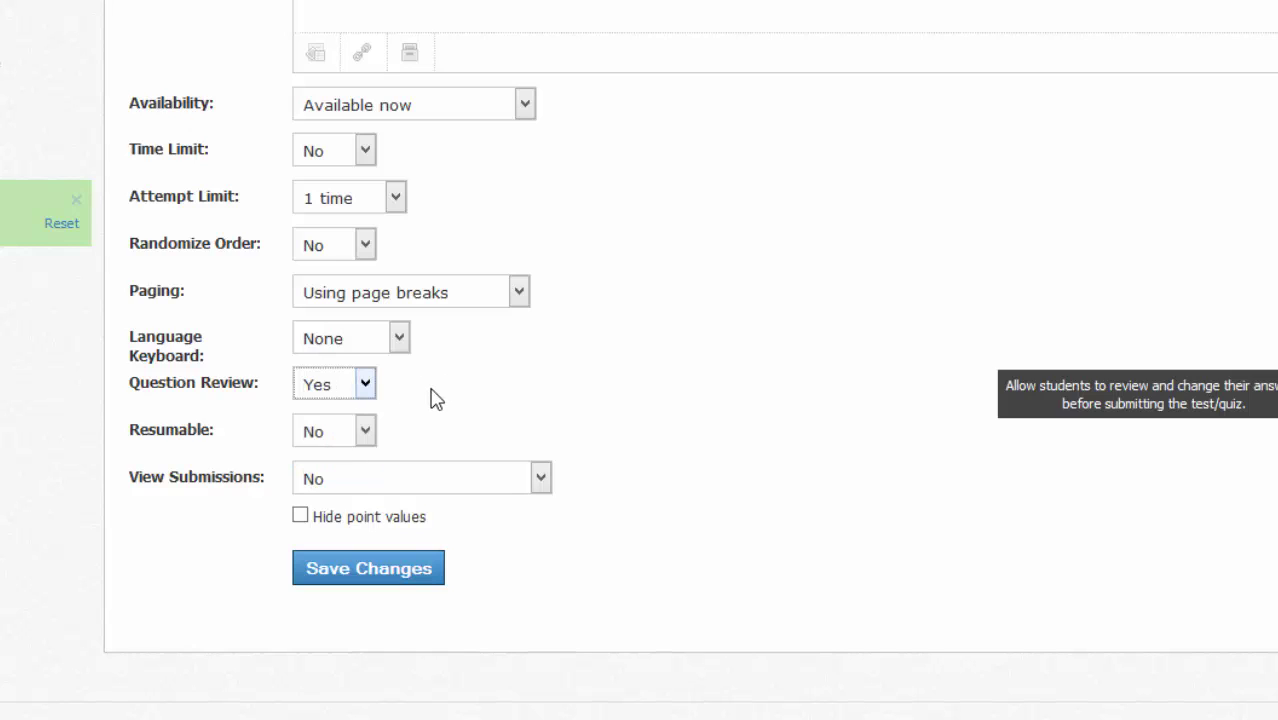
# Step: Keep Resumable at No, set View Submissions to plain Yes, and save the settings
pyautogui.click(364, 433)
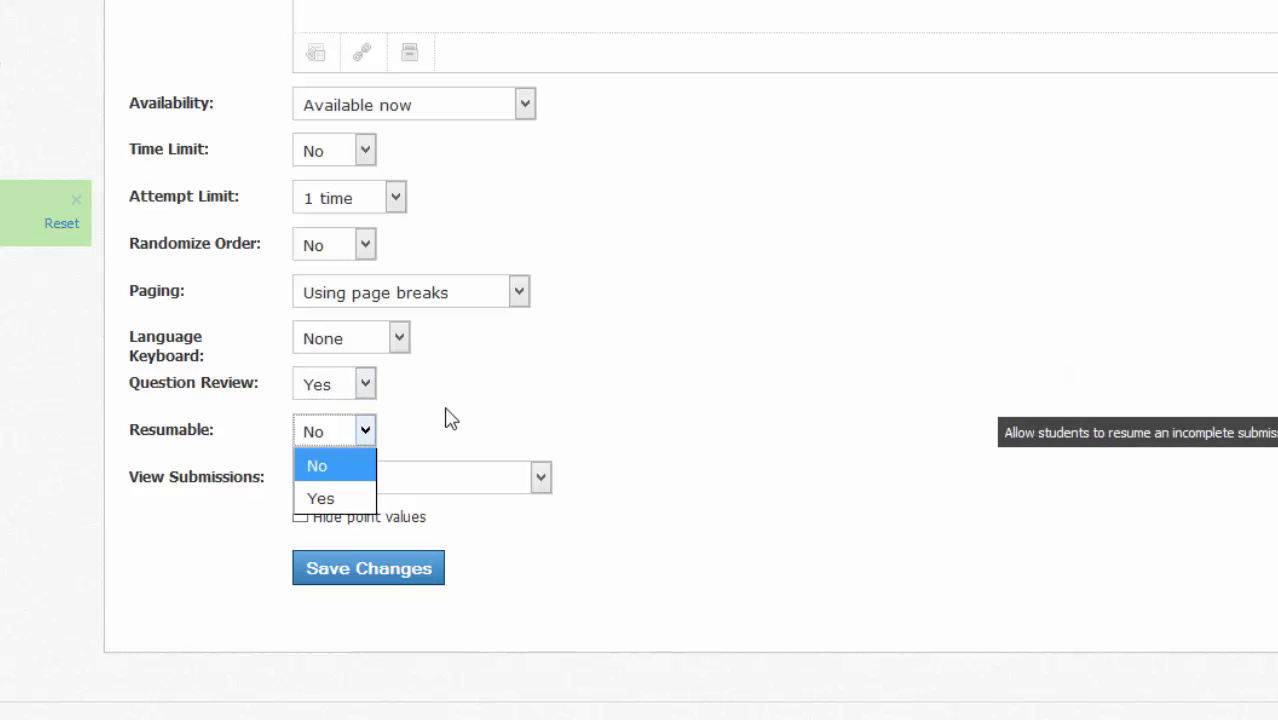
pyautogui.click(537, 395)
pyautogui.scroll(-1, 548, 394)
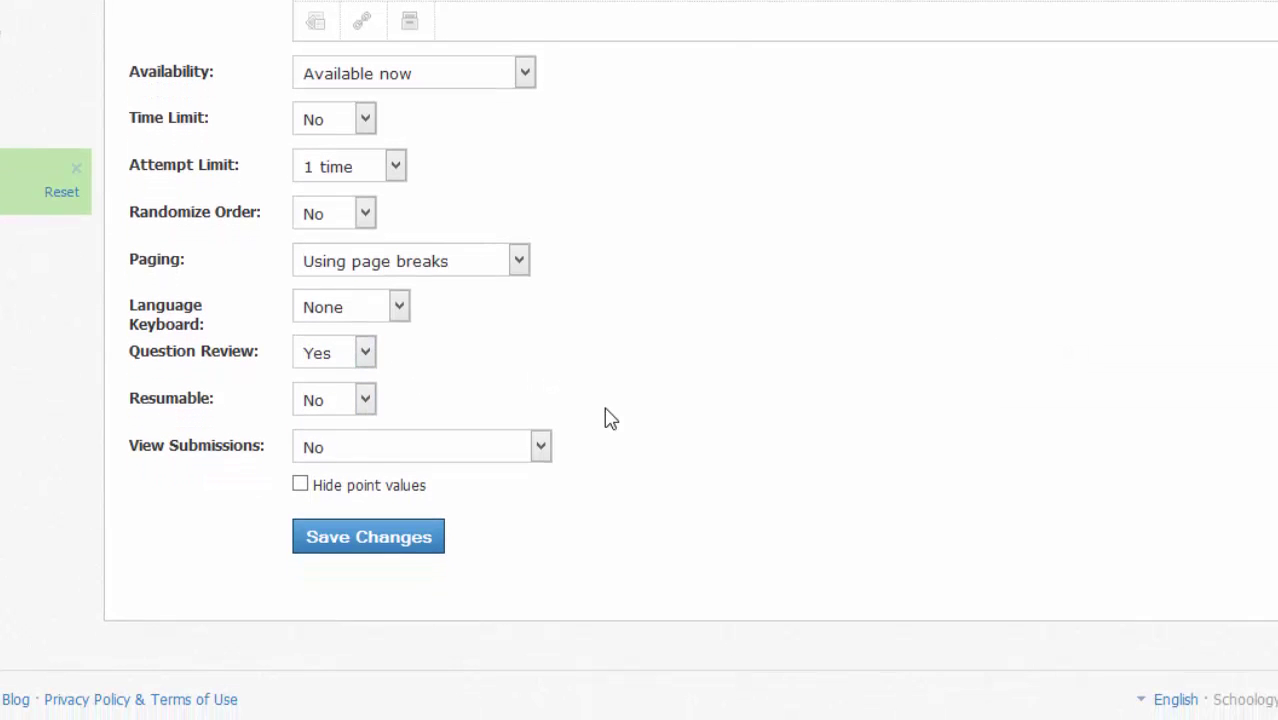
pyautogui.click(540, 450)
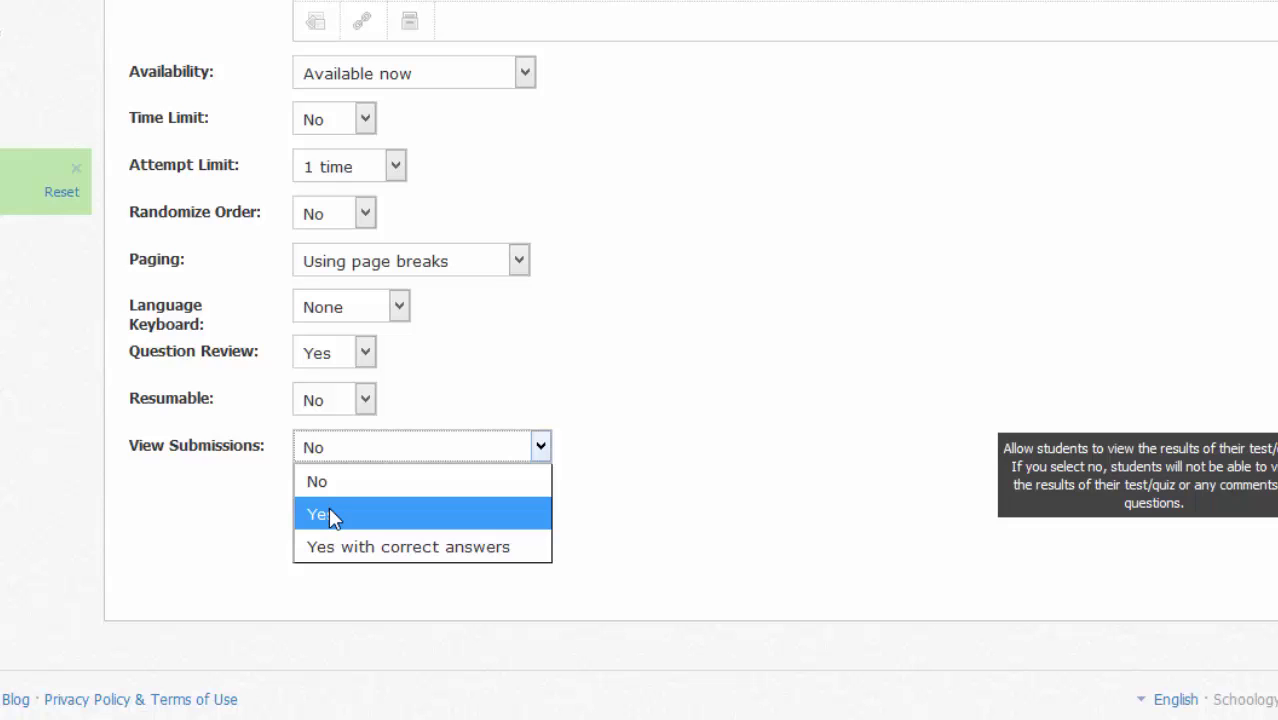
pyautogui.click(390, 516)
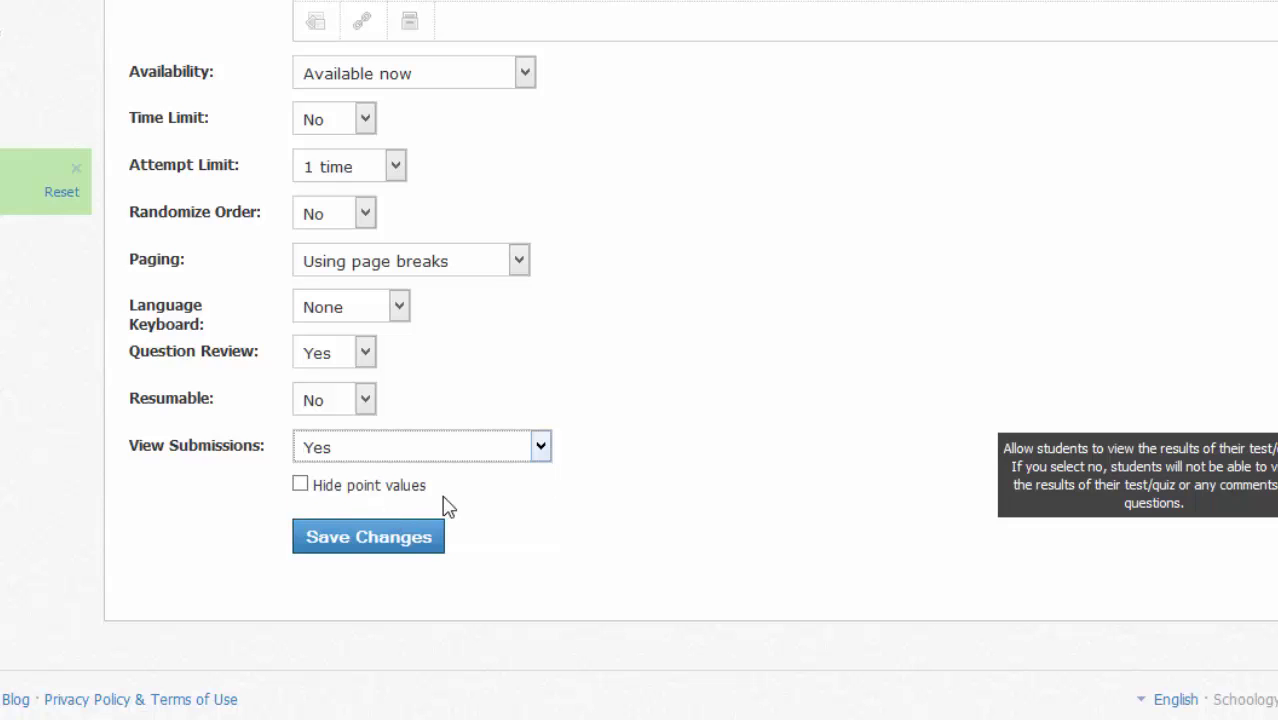
pyautogui.click(540, 449)
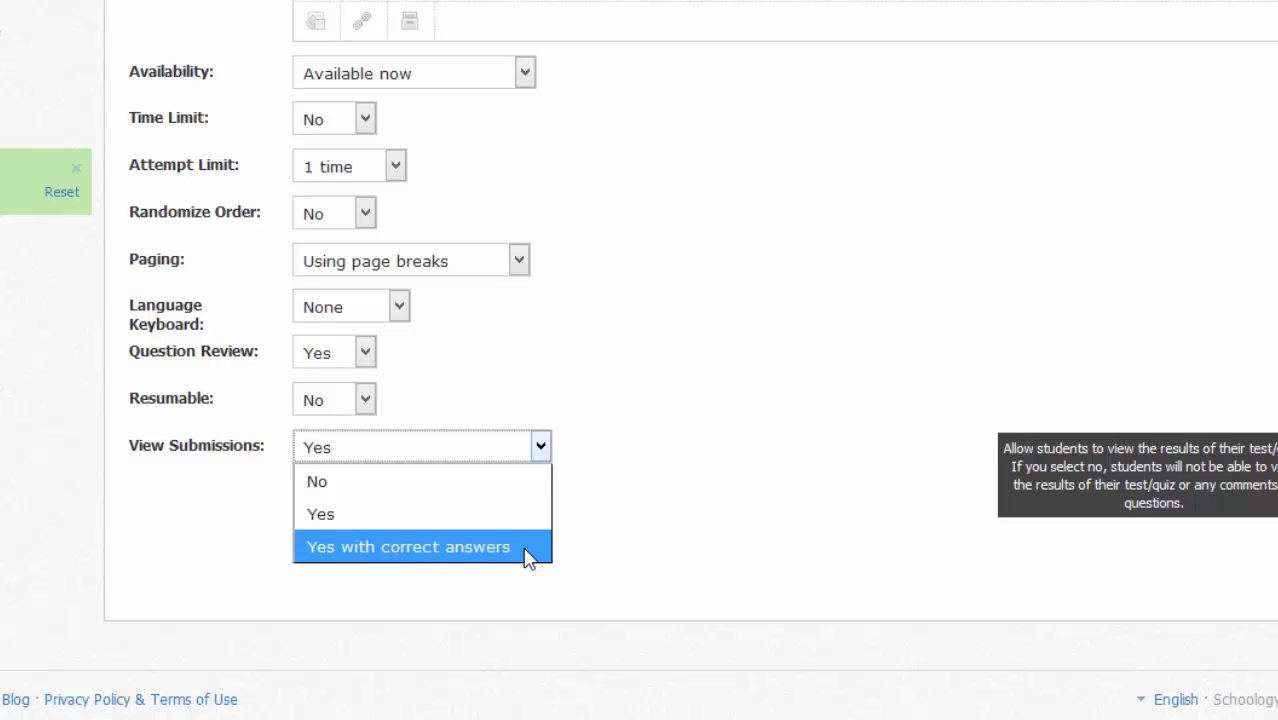
pyautogui.click(432, 521)
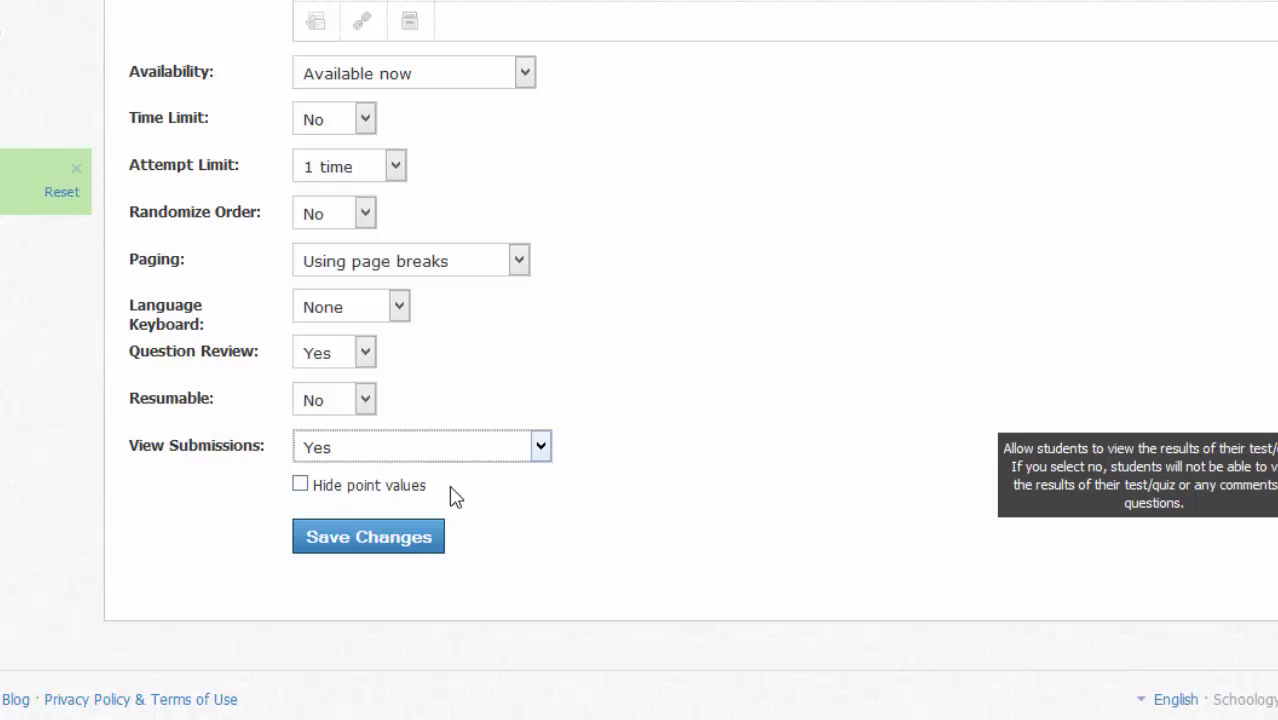
pyautogui.click(384, 555)
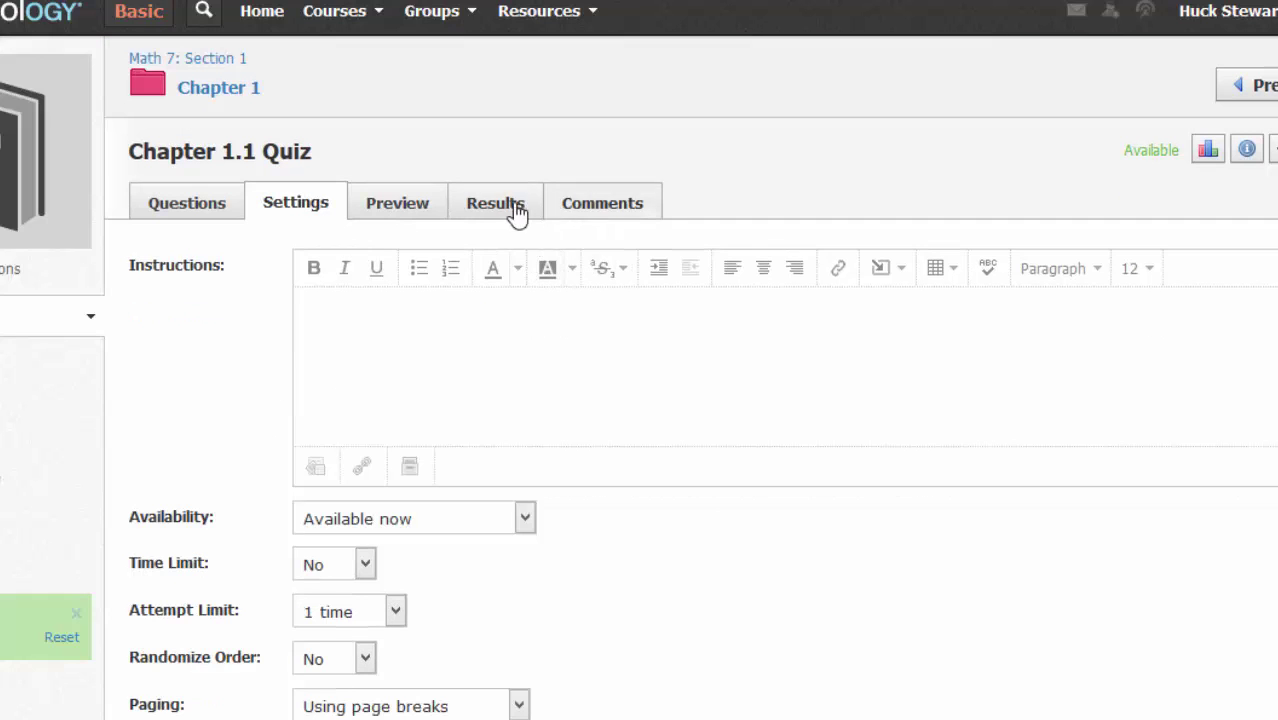
# Step: Switch to the quiz's Questions tab and show the Add Question type list
pyautogui.click(218, 214)
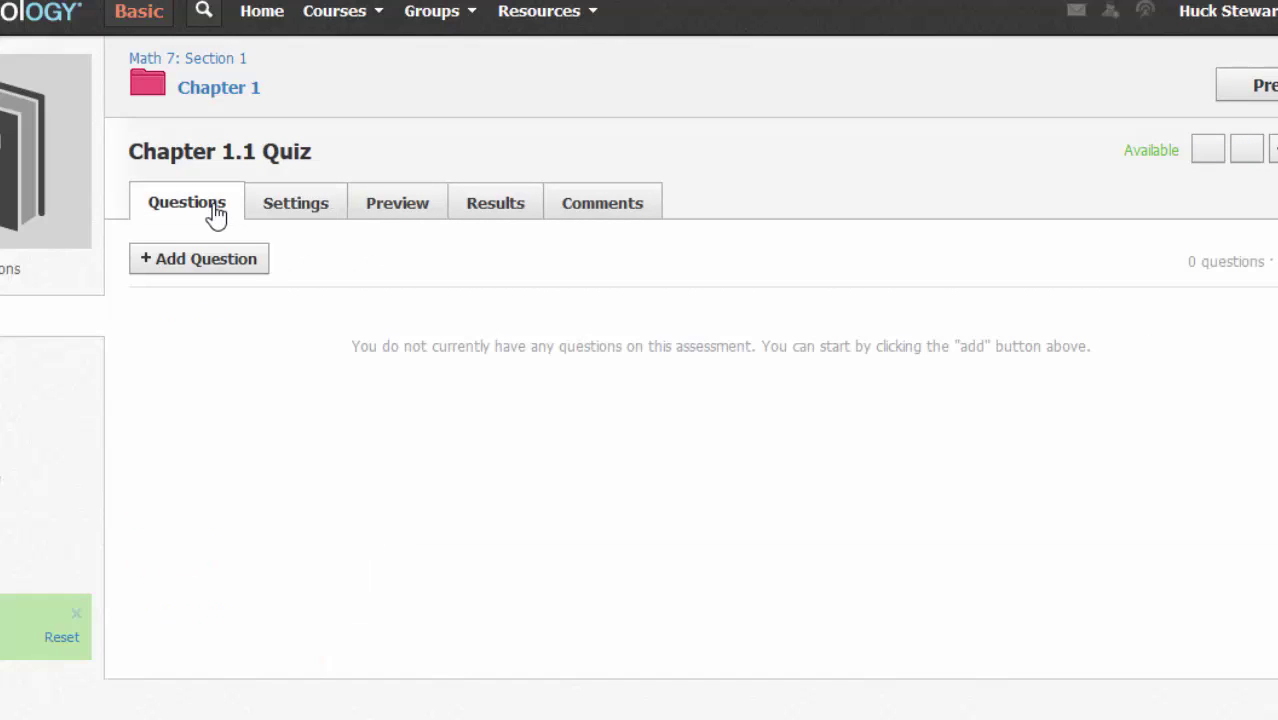
pyautogui.click(180, 268)
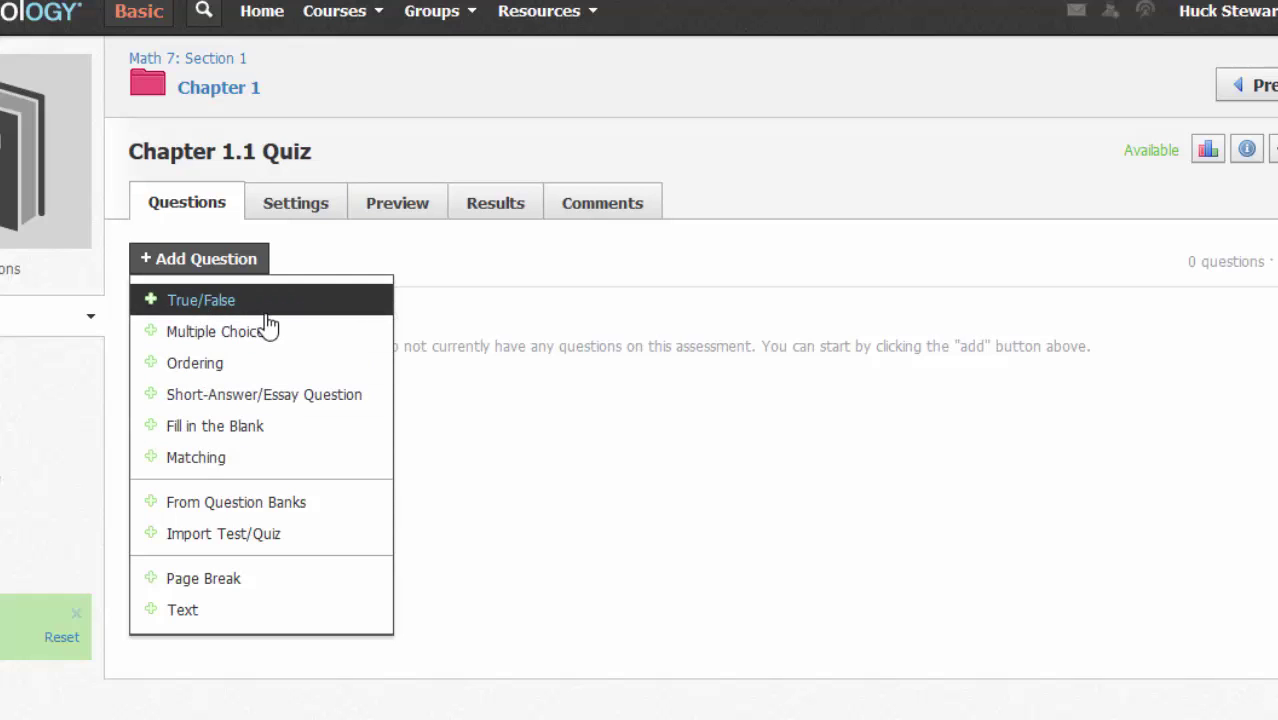
# Step: Add a True/False question reading 'This video is helfpul (true or false)'
pyautogui.click(224, 310)
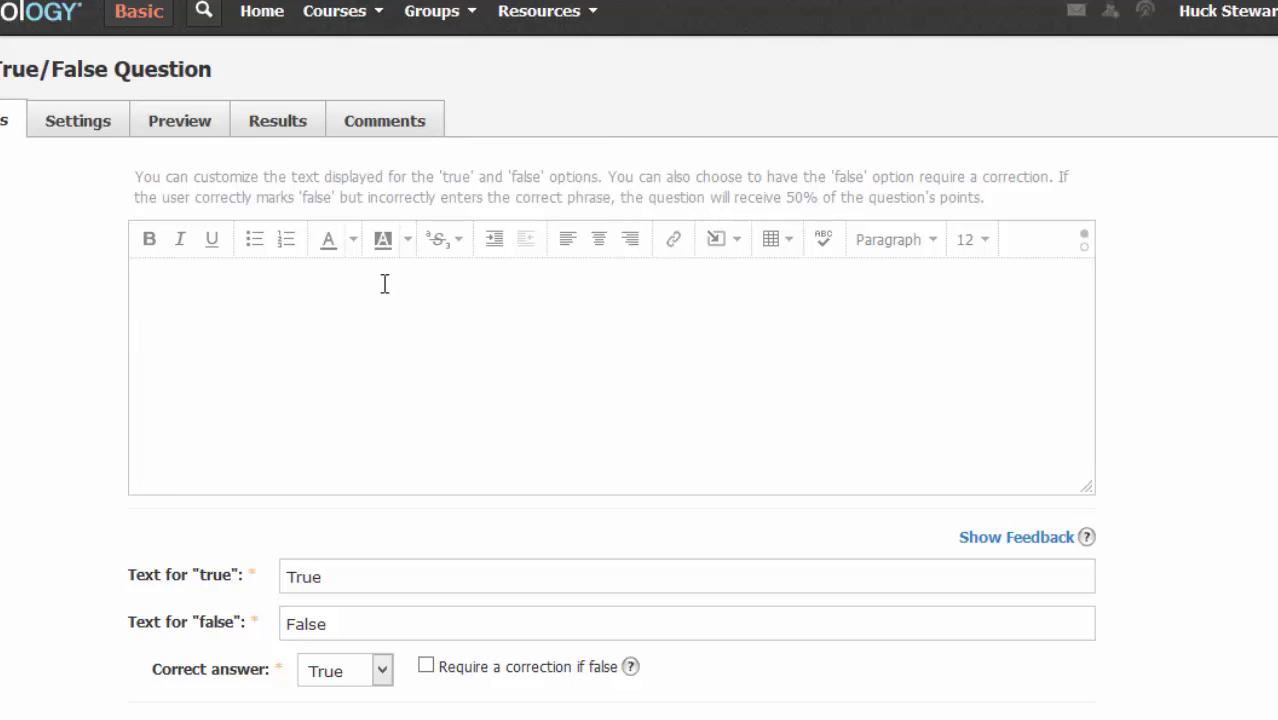
pyautogui.click(148, 278)
pyautogui.write('Is this ')
pyautogui.write('video')
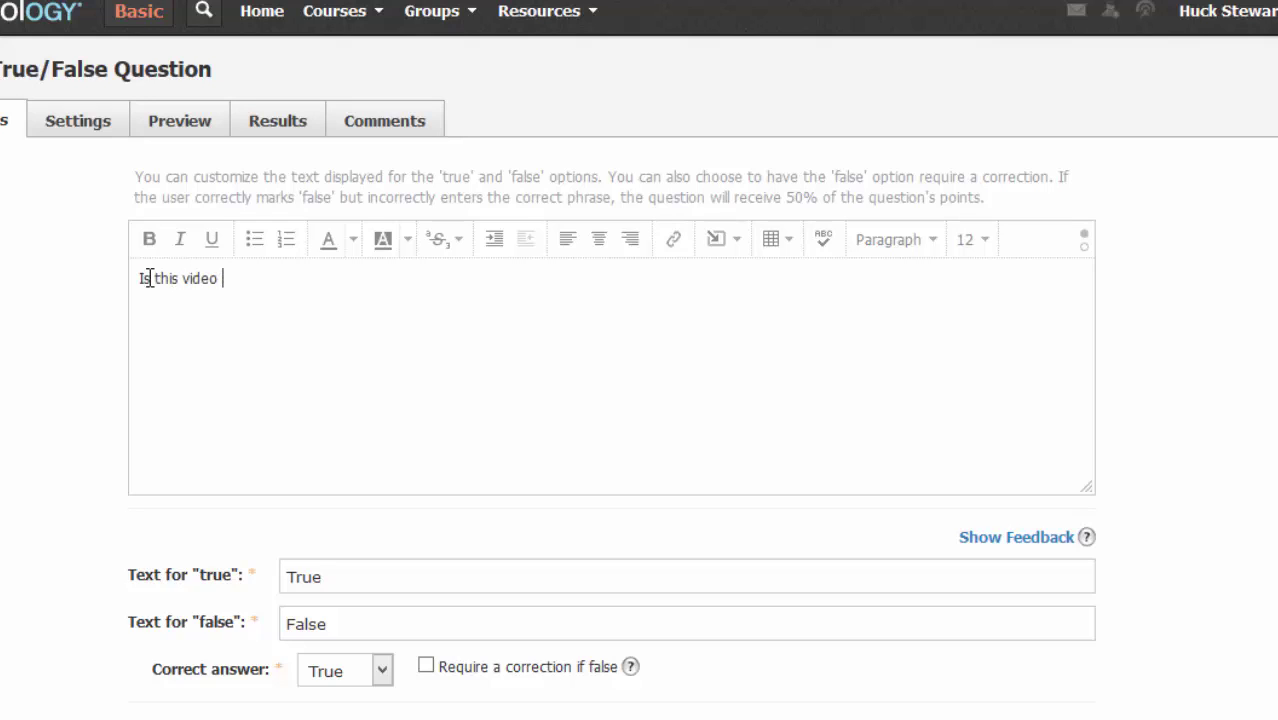
pyautogui.press('BackSpace')
pyautogui.press('BackSpace')
pyautogui.press('BackSpace')
pyautogui.press('BackSpace')
pyautogui.press('BackSpace')
pyautogui.press('BackSpace')
pyautogui.press('BackSpace')
pyautogui.press('BackSpace')
pyautogui.press('BackSpace')
pyautogui.press('BackSpace')
pyautogui.press('BackSpace')
pyautogui.press('BackSpace')
pyautogui.press('BackSpace')
pyautogui.write('This ')
pyautogui.write('video')
pyautogui.write(' is helfpul  ')
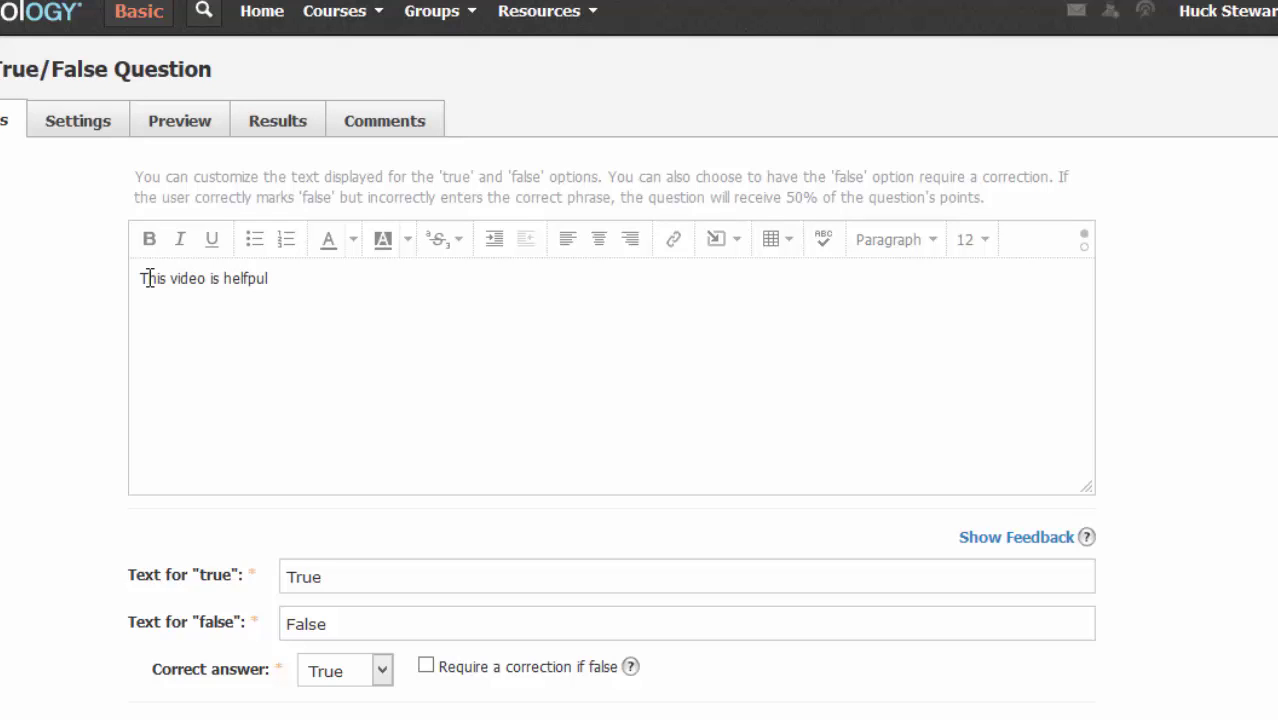
pyautogui.write('(true or false')
# Step: Make False the correct answer and require a correction if false
pyautogui.scroll(-3, 148, 333)
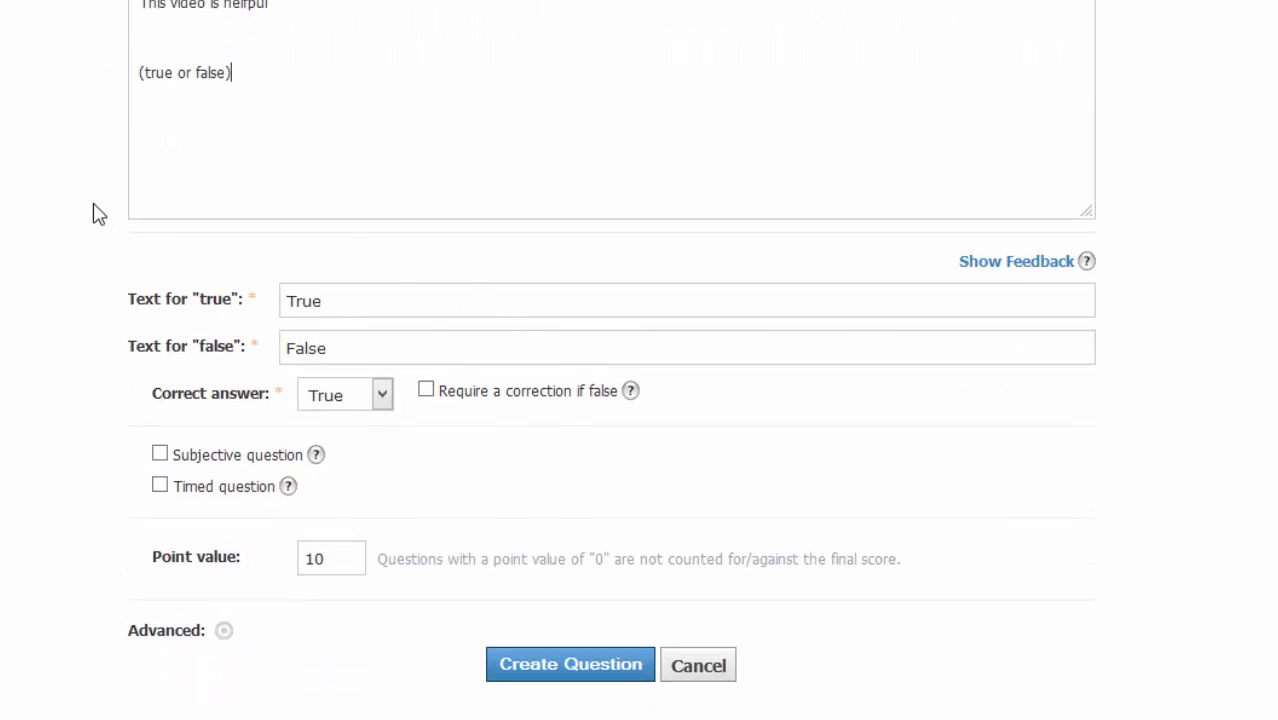
pyautogui.click(365, 348)
pyautogui.click(385, 397)
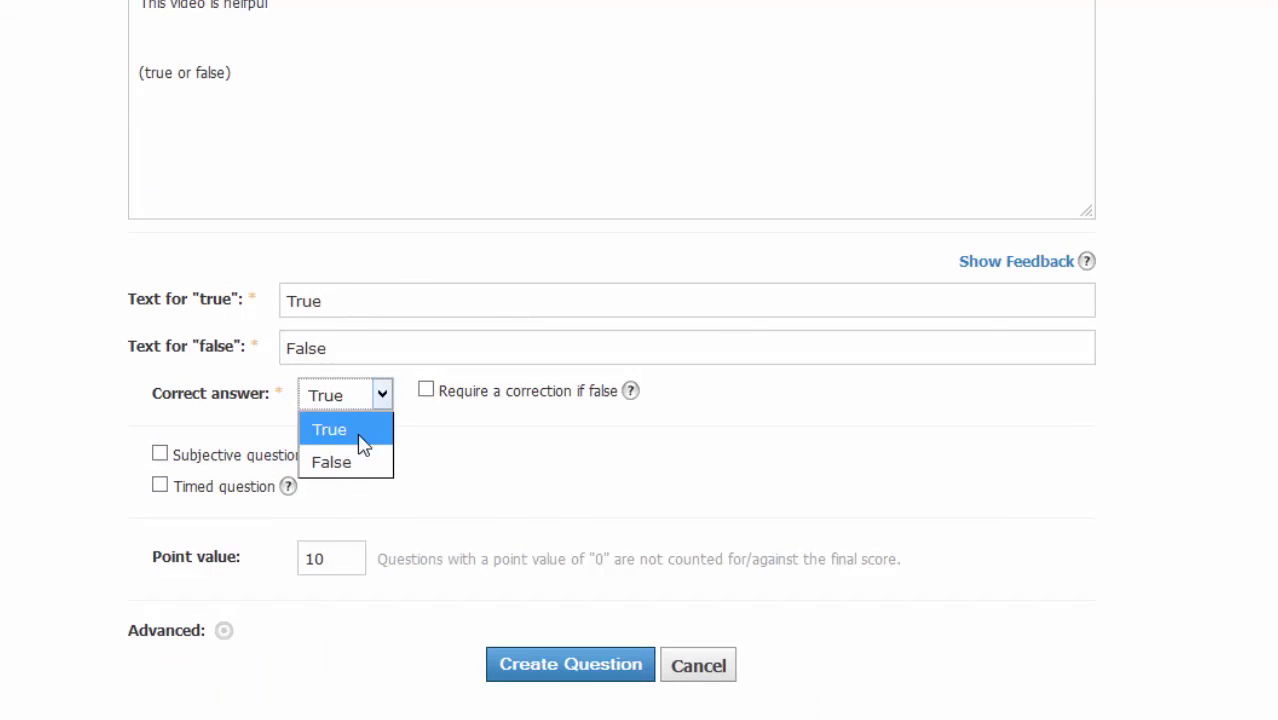
pyautogui.click(345, 460)
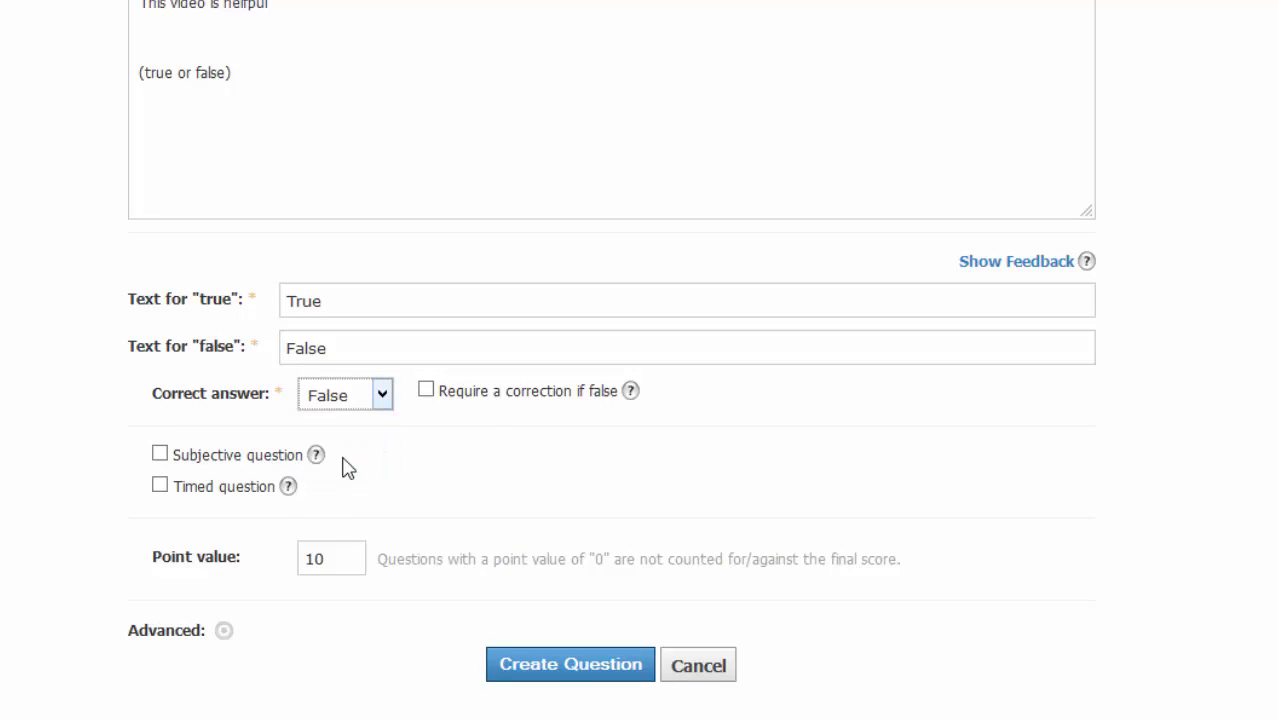
pyautogui.click(427, 391)
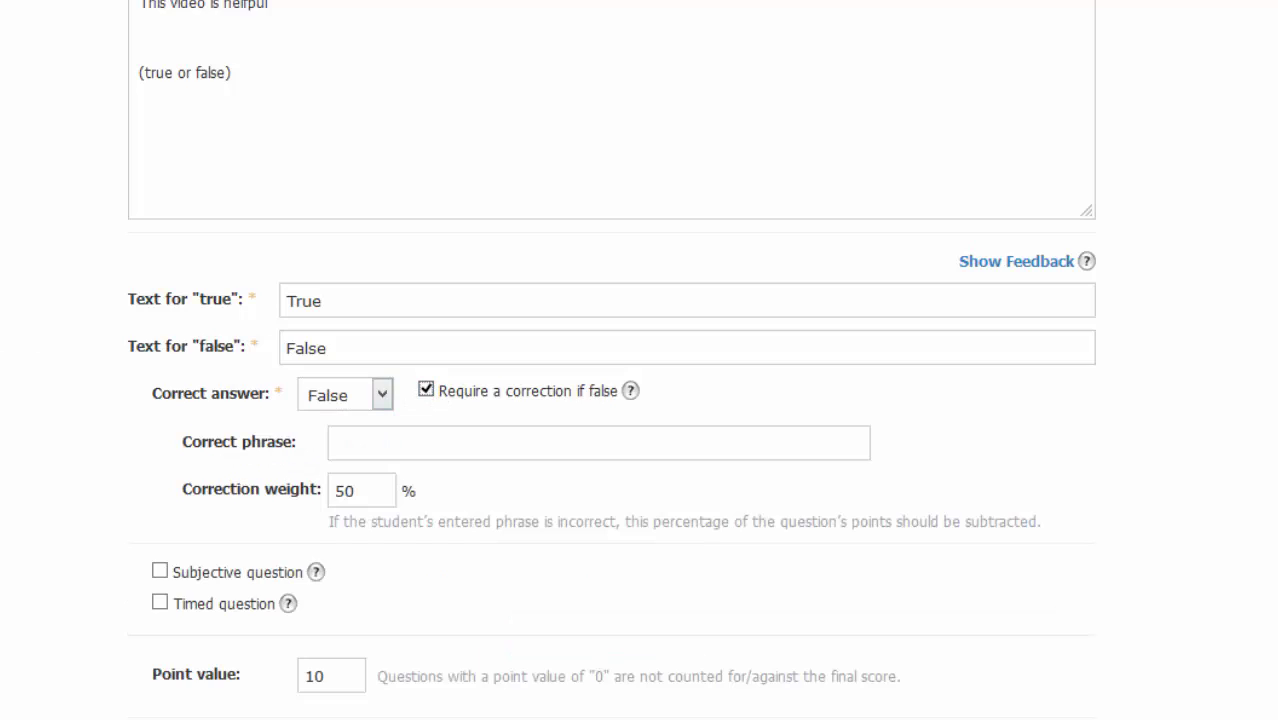
# Step: Make the word 'helpful' in the question bold
pyautogui.scroll(3, 600, 360)
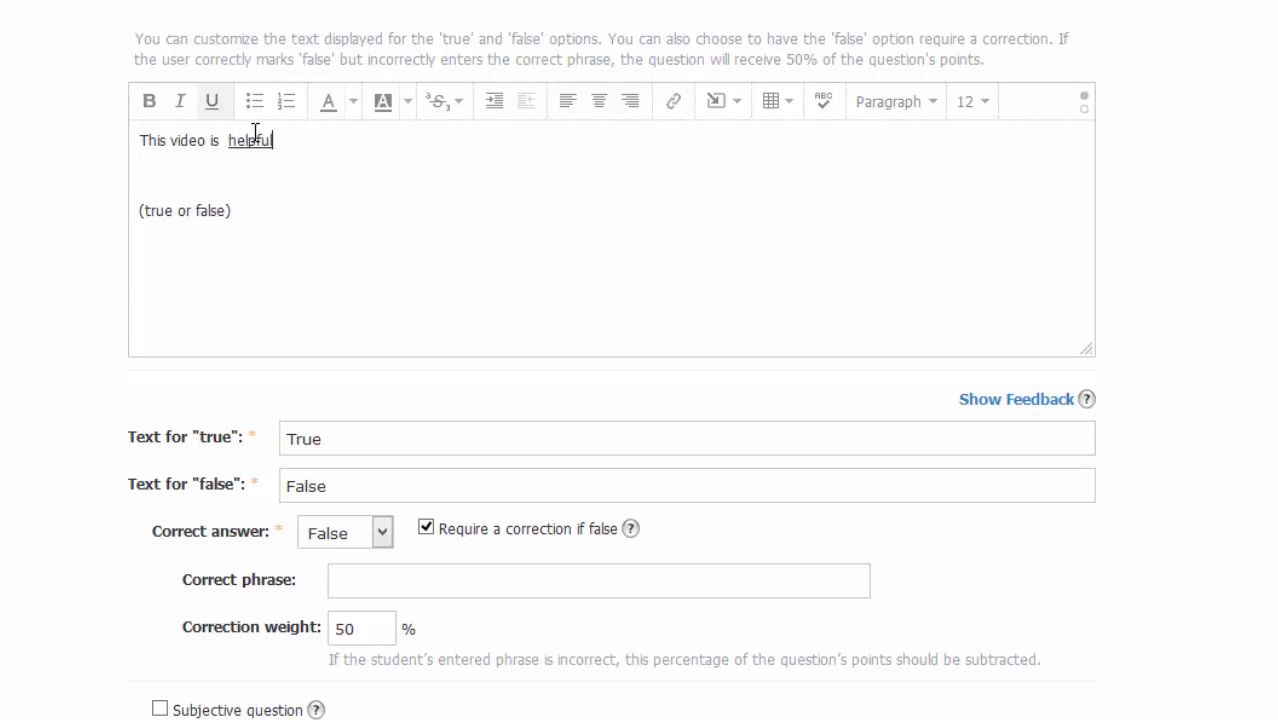
pyautogui.doubleClick(252, 140)
pyautogui.click(149, 101)
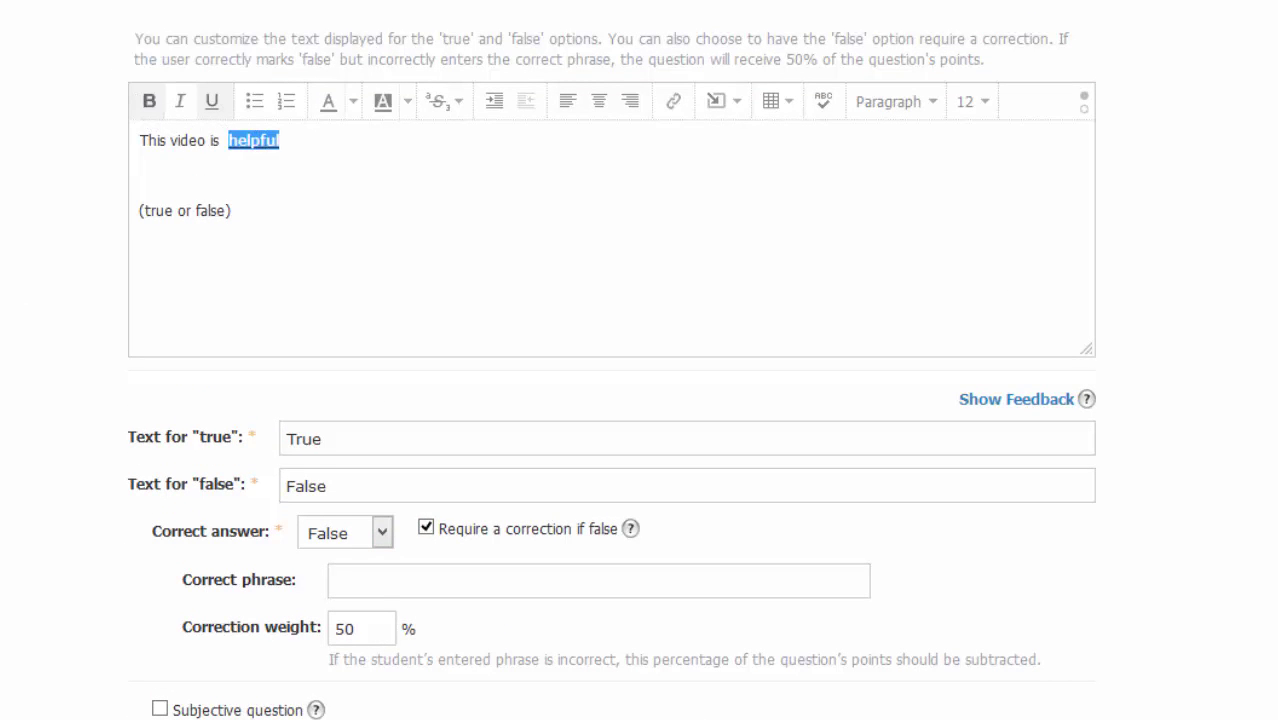
# Step: Enter 'kind of helpful' as the correct phrase
pyautogui.scroll(-3, 37, 389)
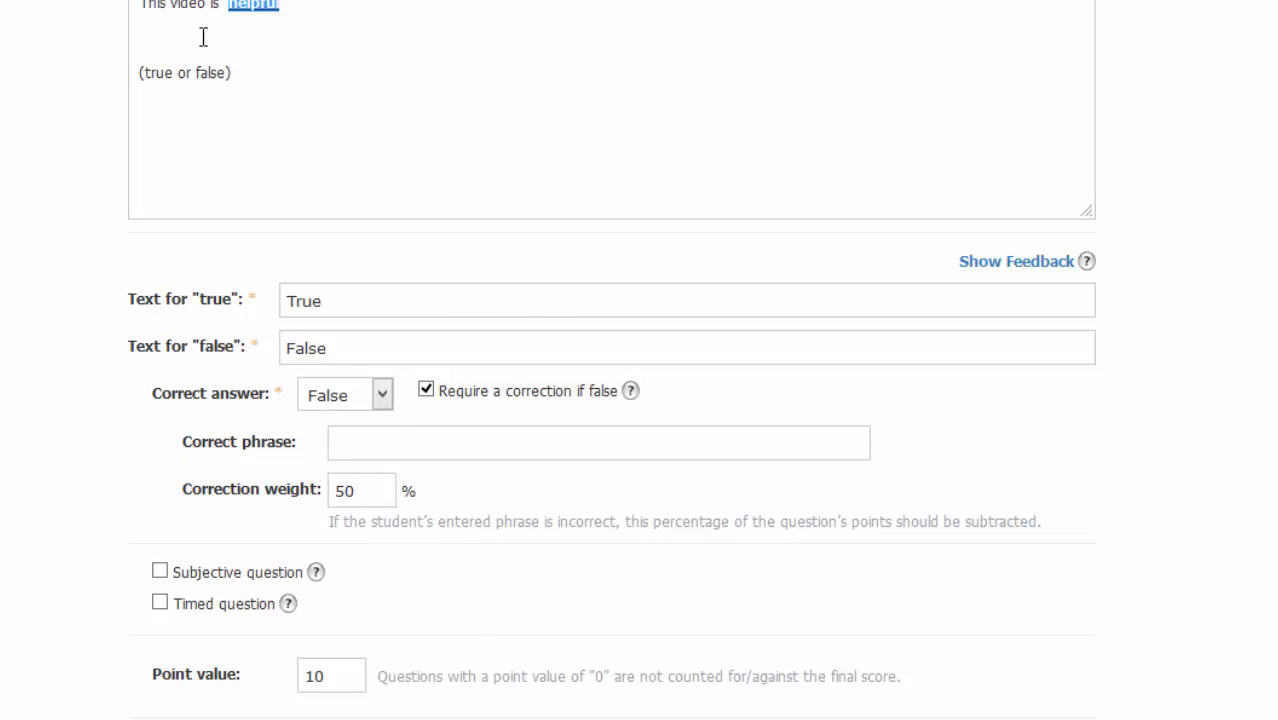
pyautogui.click(359, 439)
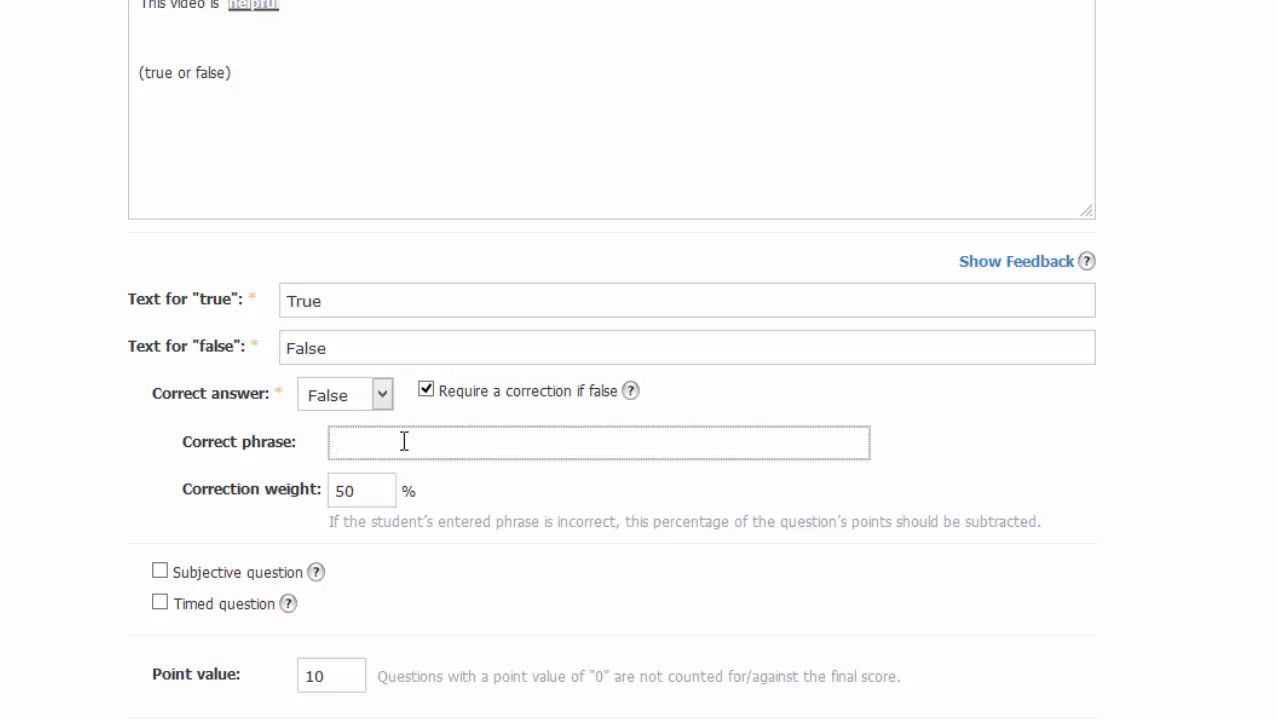
pyautogui.write('kind of helpful')
pyautogui.moveTo(459, 443); pyautogui.dragTo(333, 443)
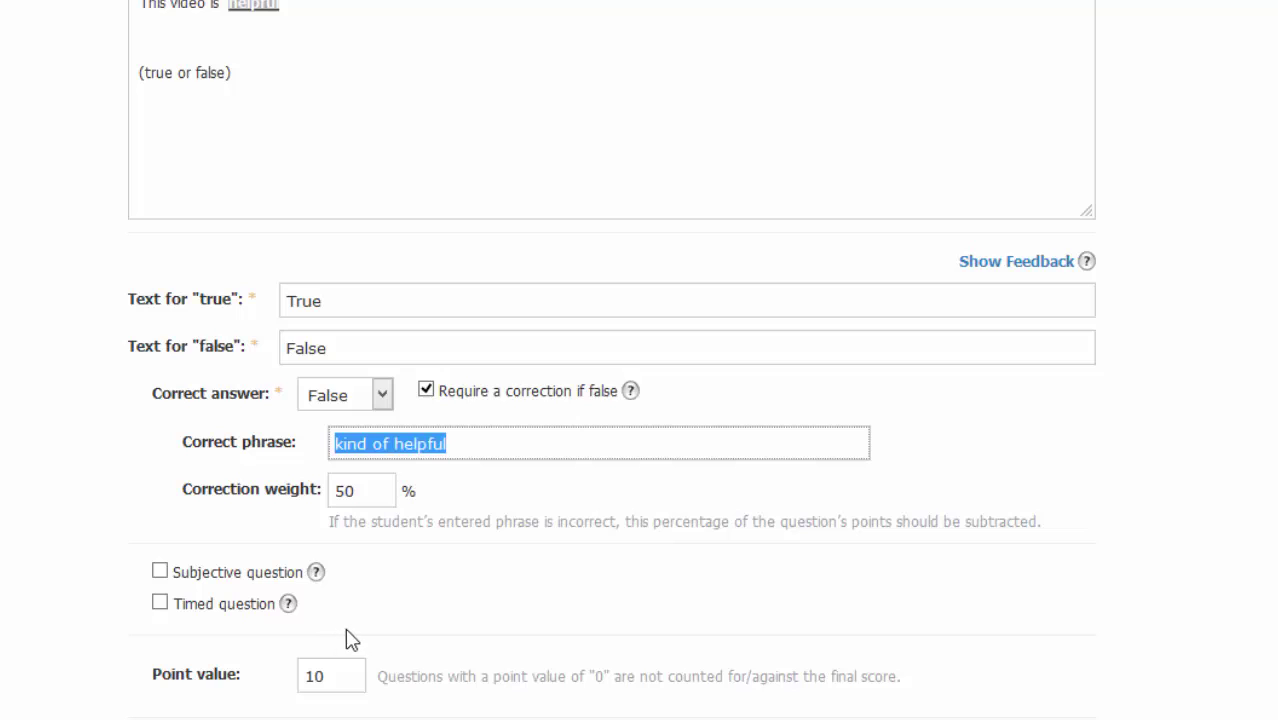
pyautogui.click(514, 441)
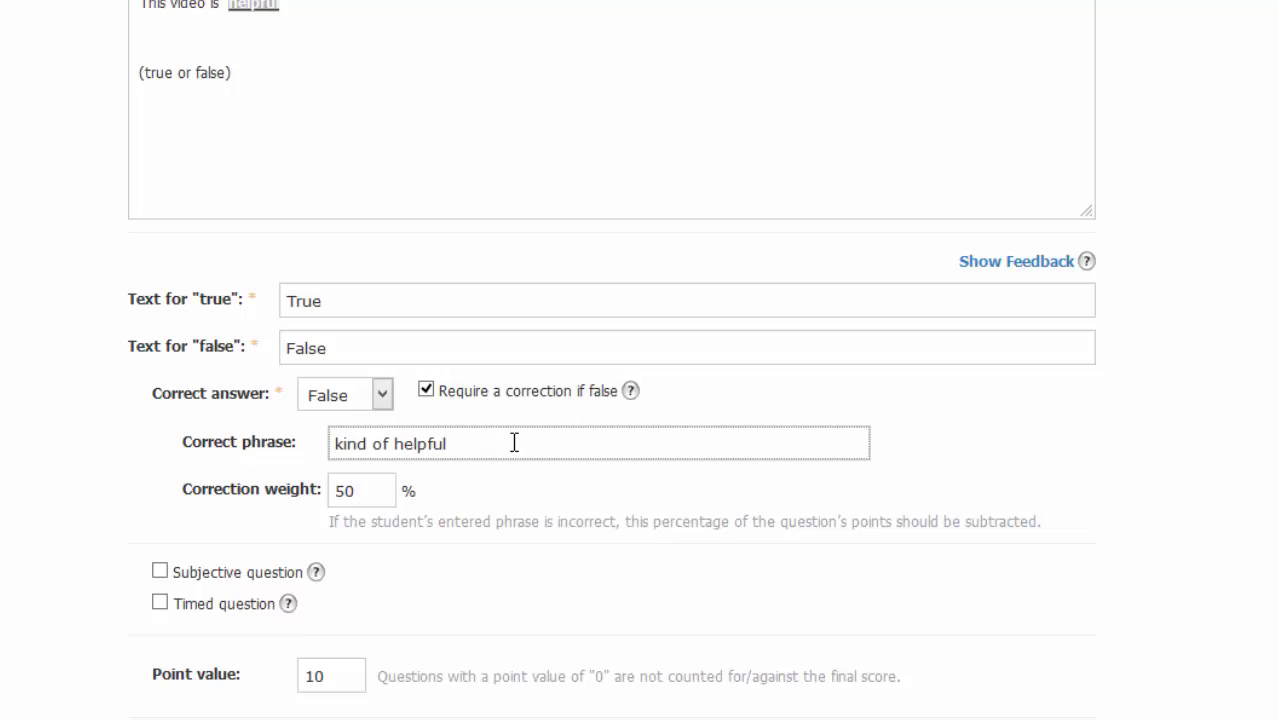
# Step: Change the point value from 10 to 1 and create the question
pyautogui.scroll(-3, 340, 420)
pyautogui.press('Tab')
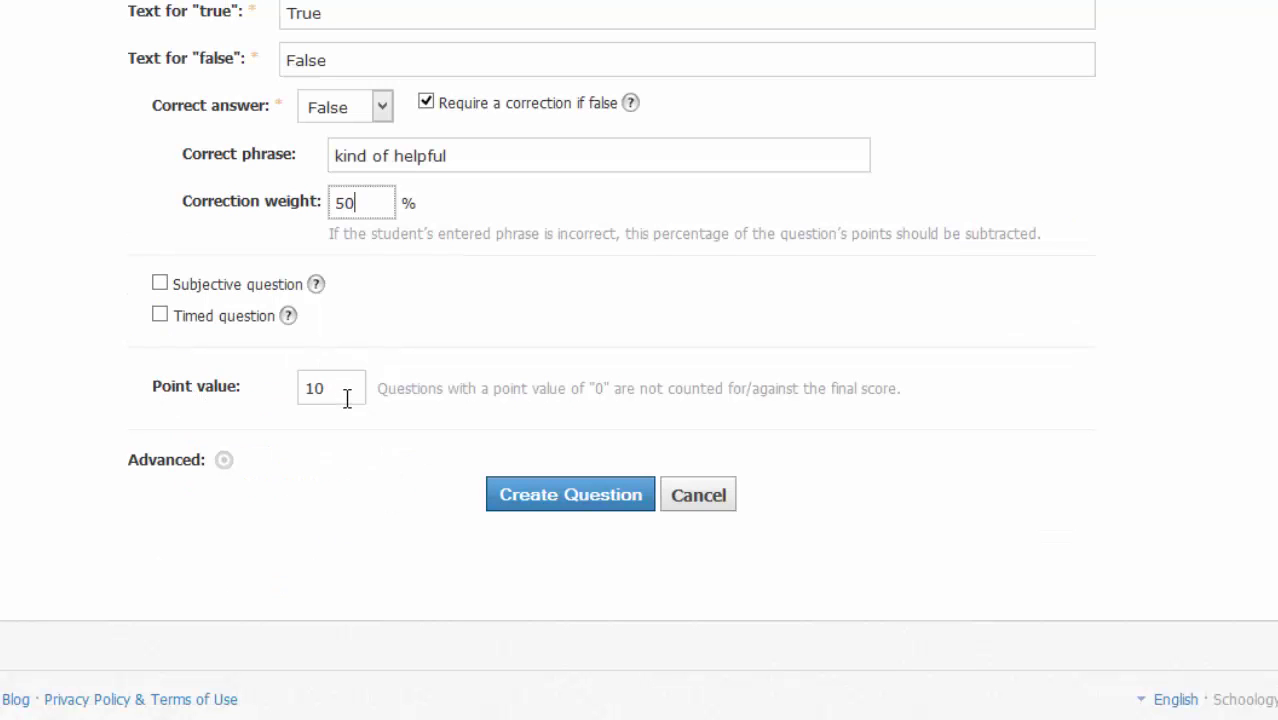
pyautogui.moveTo(347, 398); pyautogui.dragTo(298, 398)
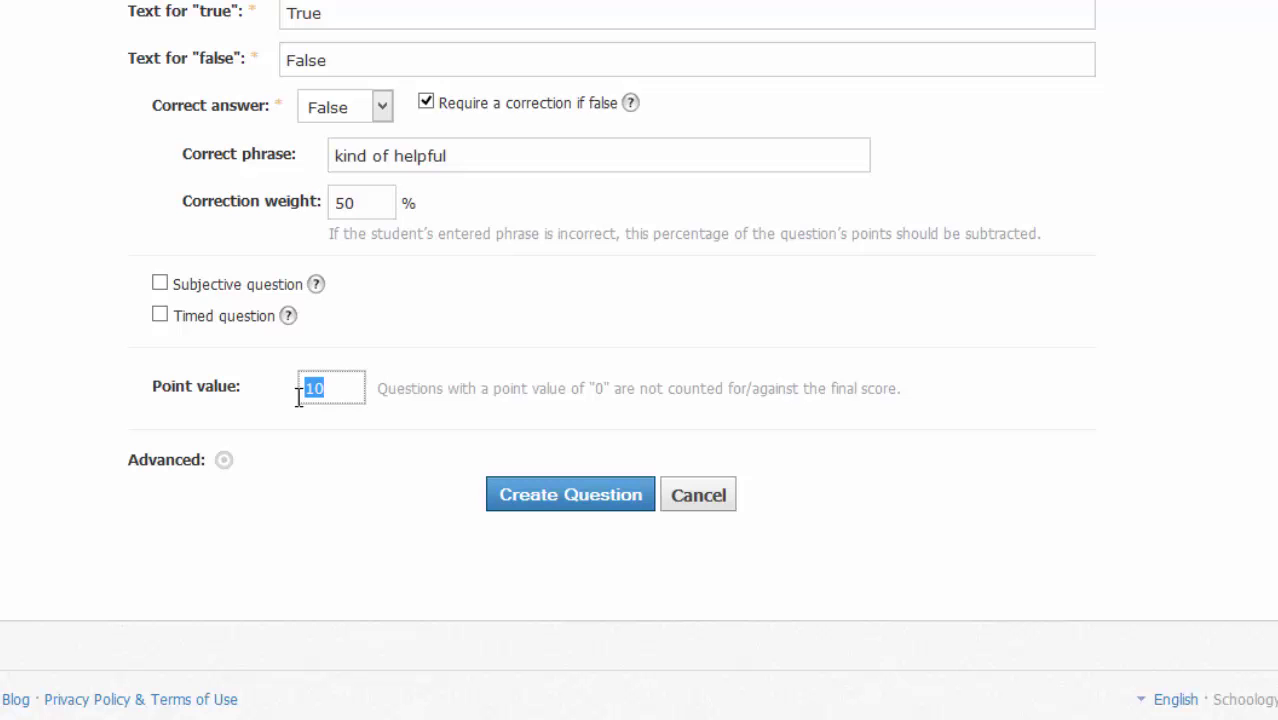
pyautogui.write('1')
pyautogui.click(575, 495)
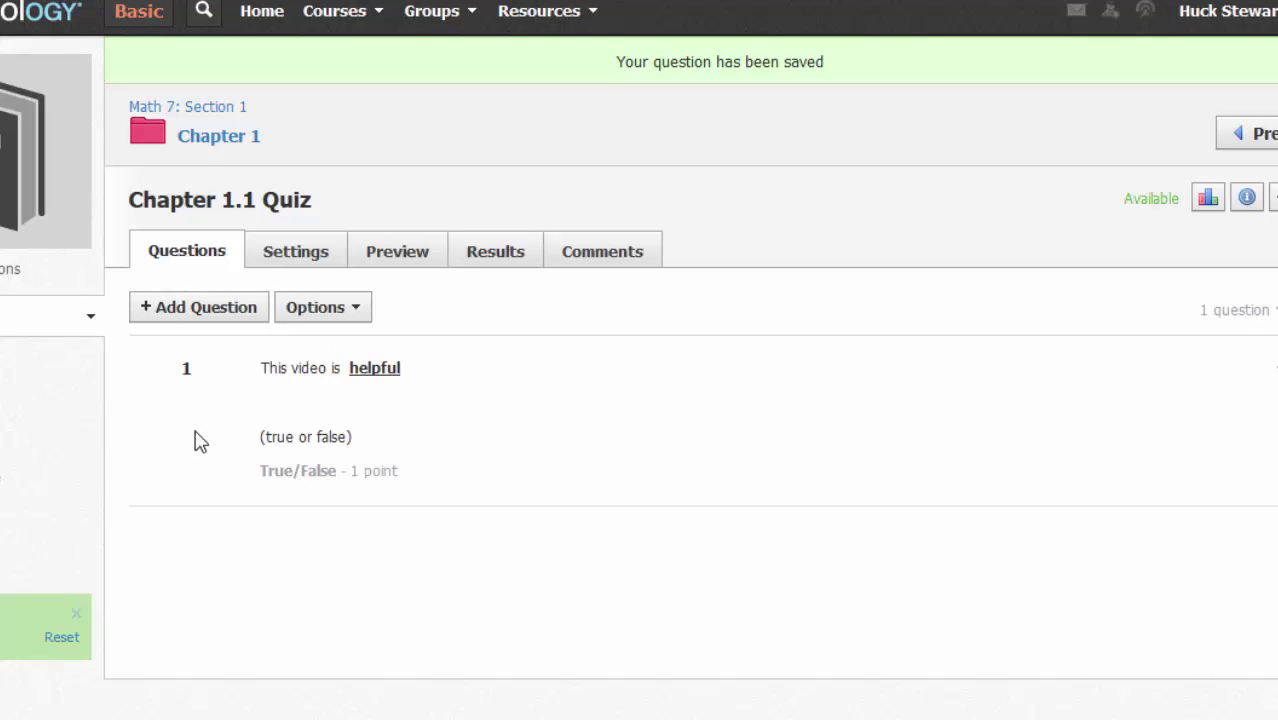
# Step: Begin the quiz in student preview and answer False to Question 1
pyautogui.click(418, 260)
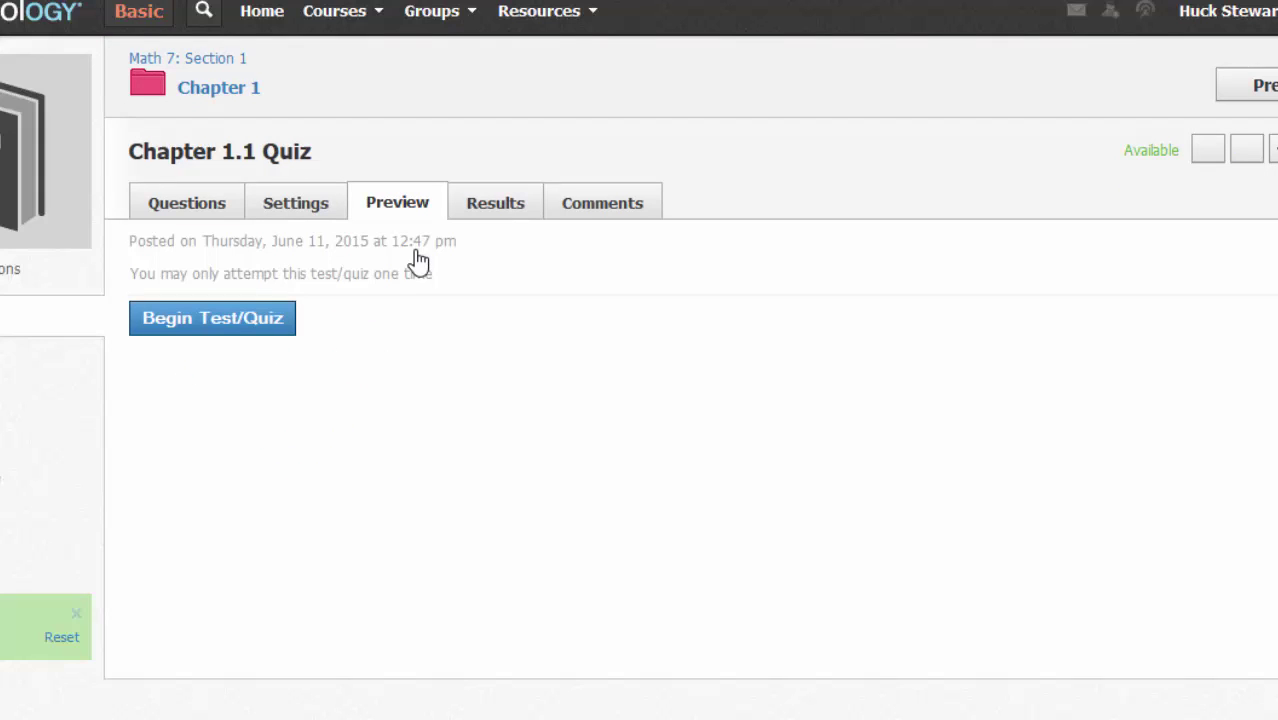
pyautogui.click(218, 329)
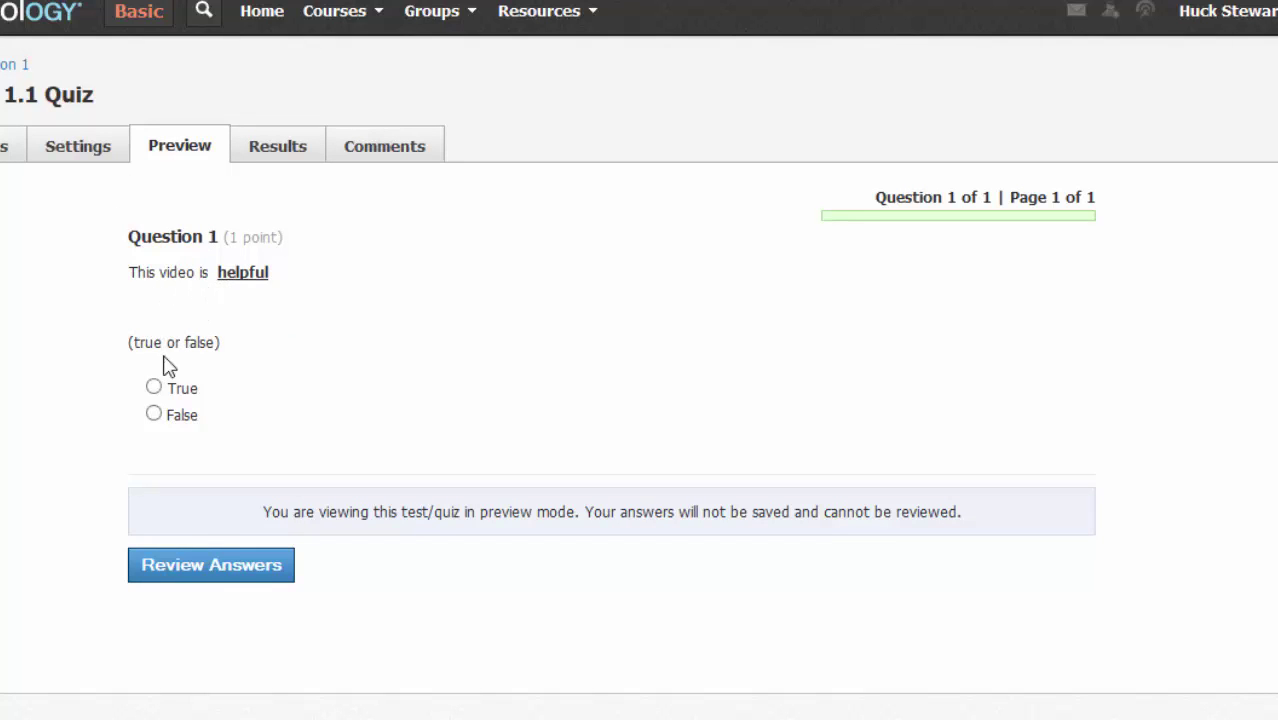
pyautogui.click(153, 414)
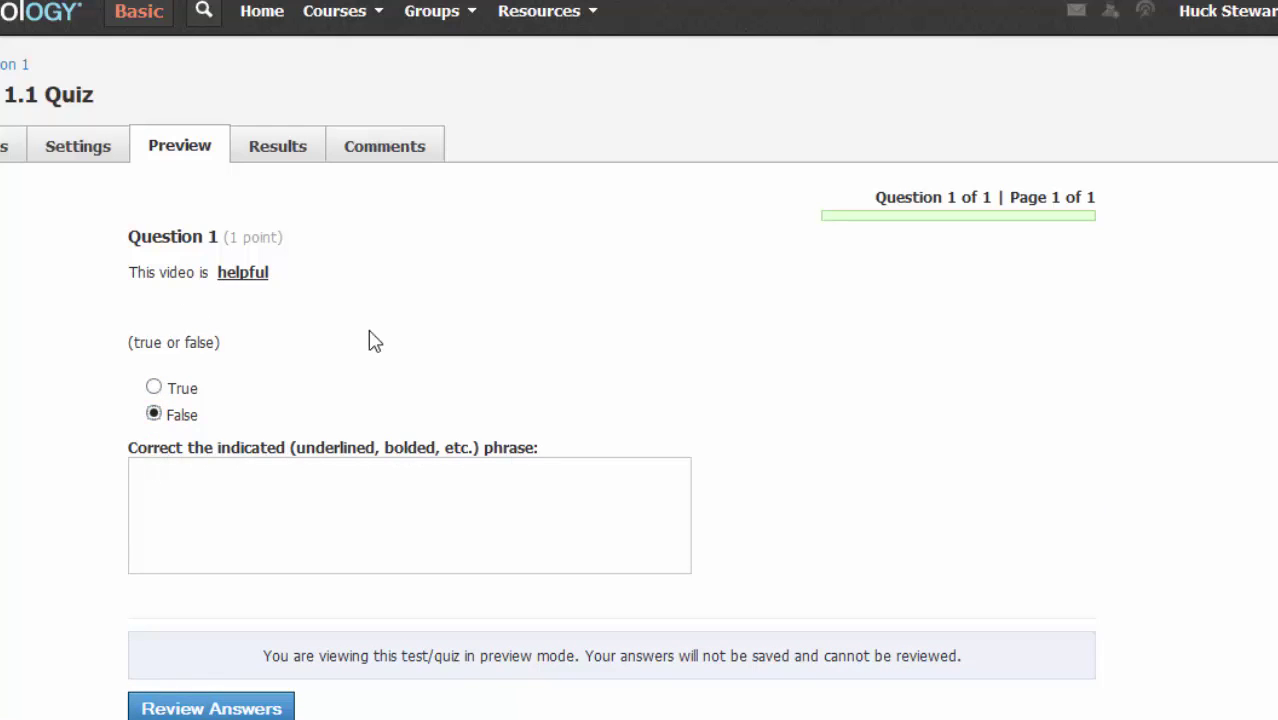
# Step: Enter 'kind of helpful' as the correction for the word 'helpful'
pyautogui.doubleClick(243, 273)
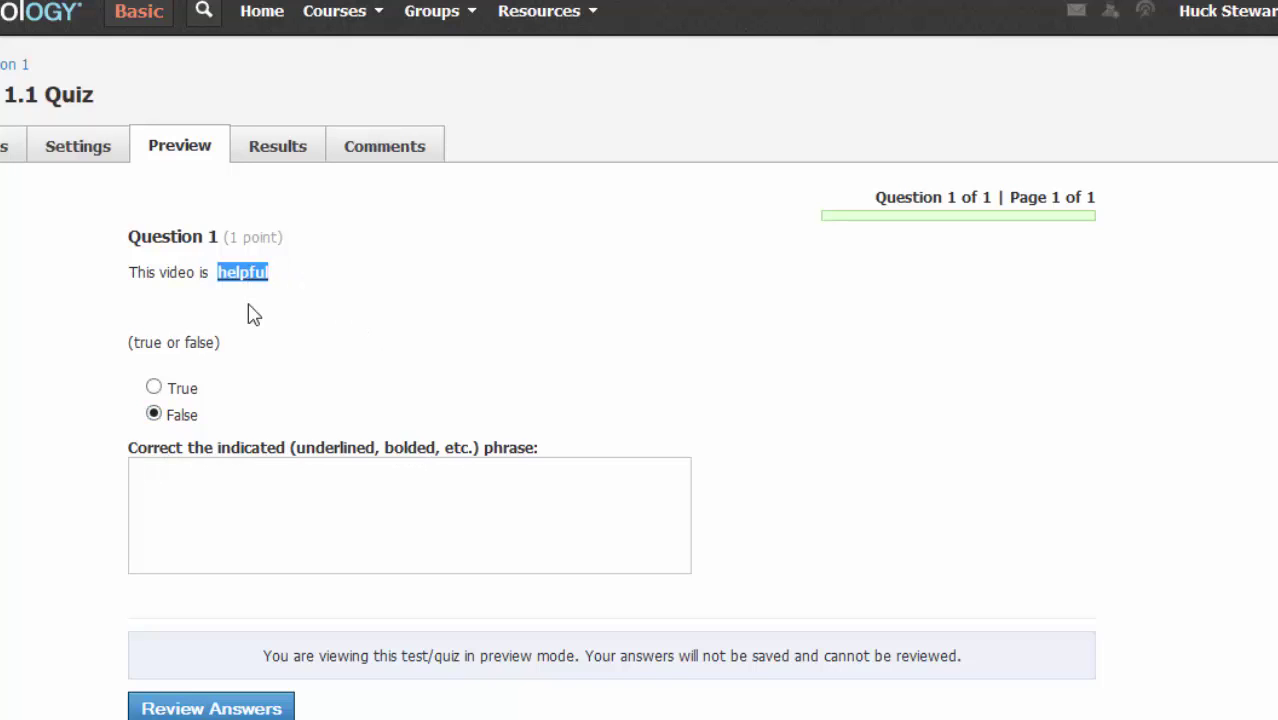
pyautogui.click(225, 478)
pyautogui.write('ki')
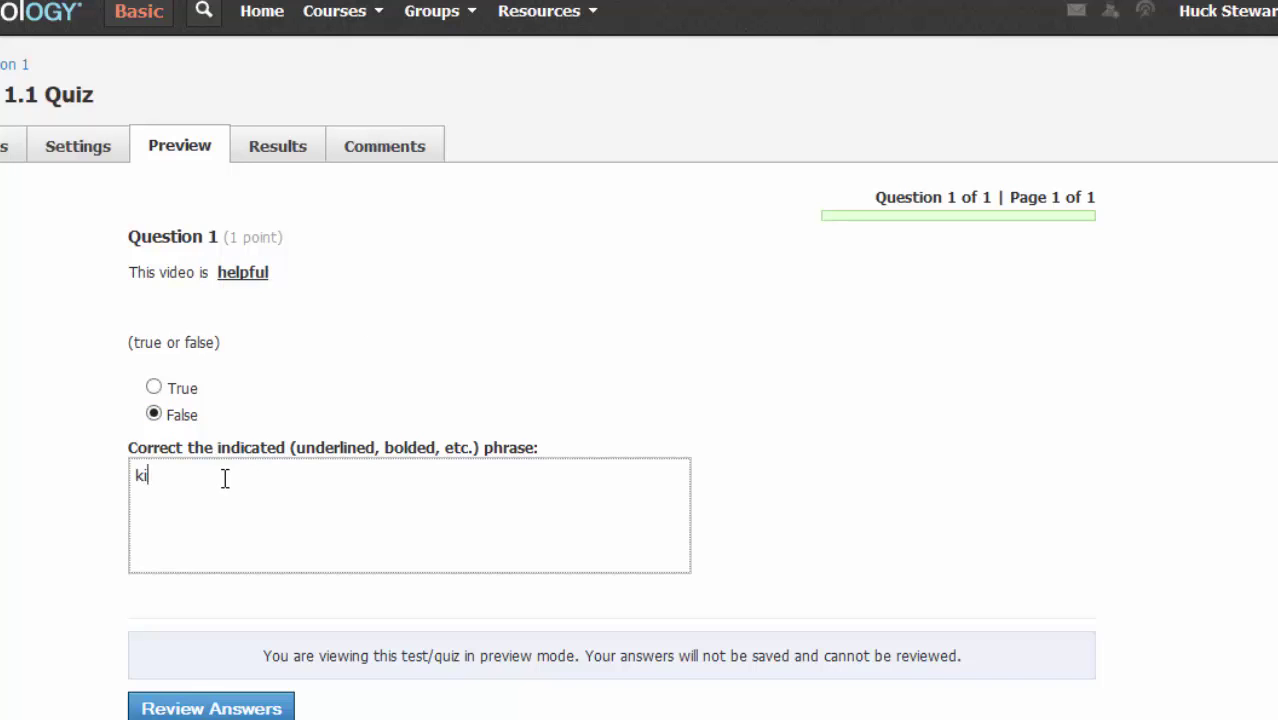
pyautogui.write('nd of helpful')
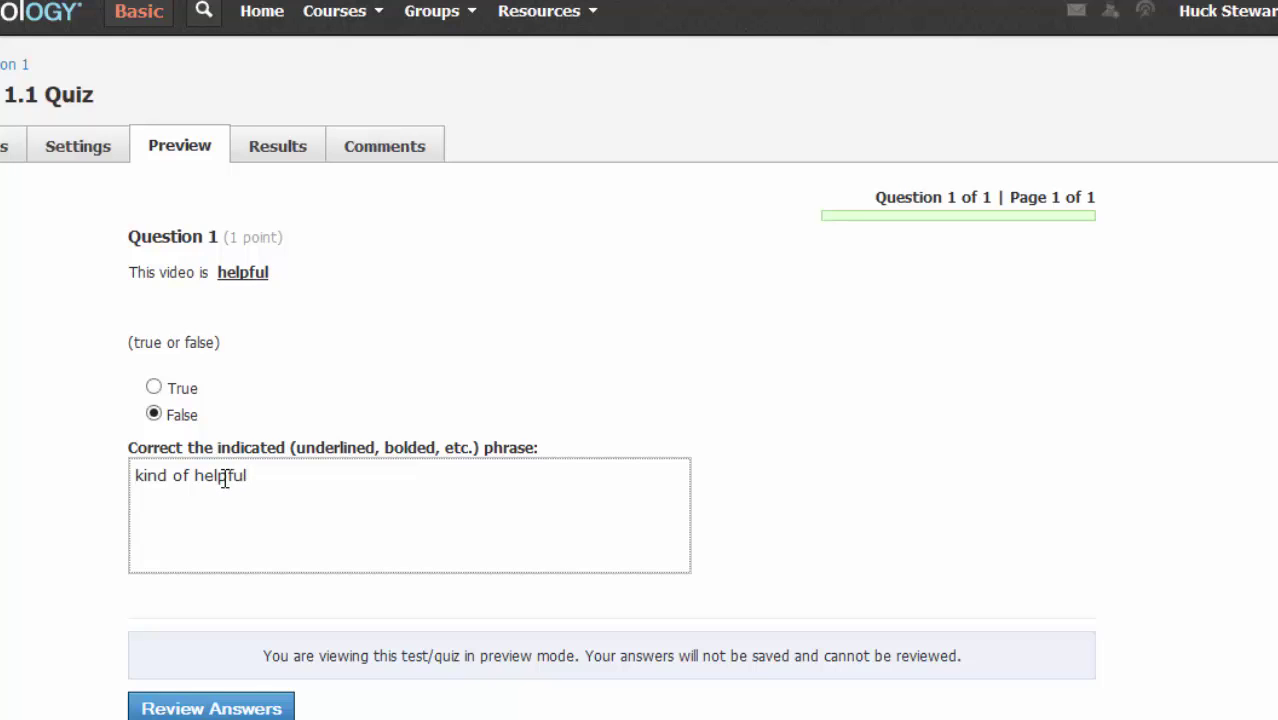